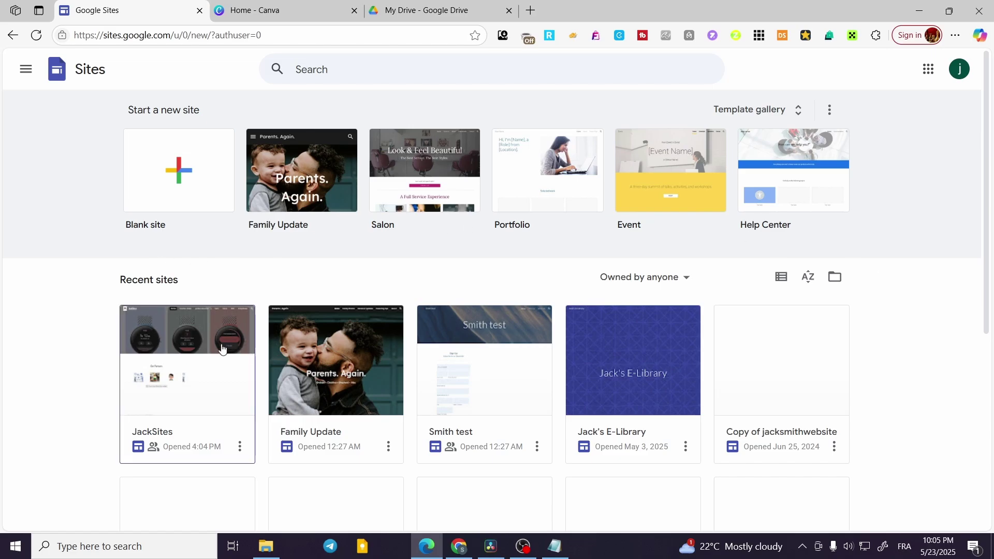
# Step: Open the JackSites site in the editor and scroll through its watch header and Instagram feed
pyautogui.click(190, 354)
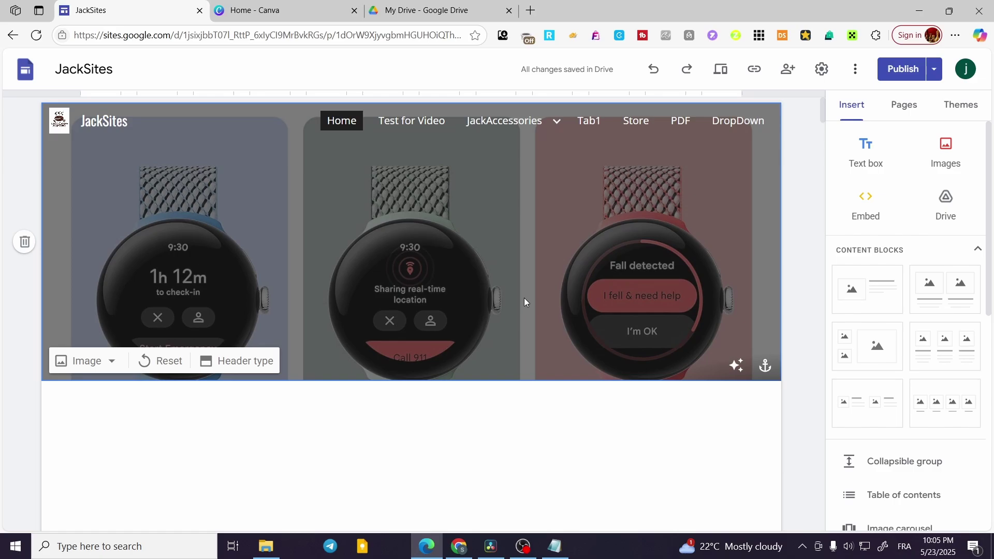
pyautogui.scroll(-3, 469, 312)
pyautogui.scroll(-3, 469, 311)
pyautogui.scroll(5, 235, 304)
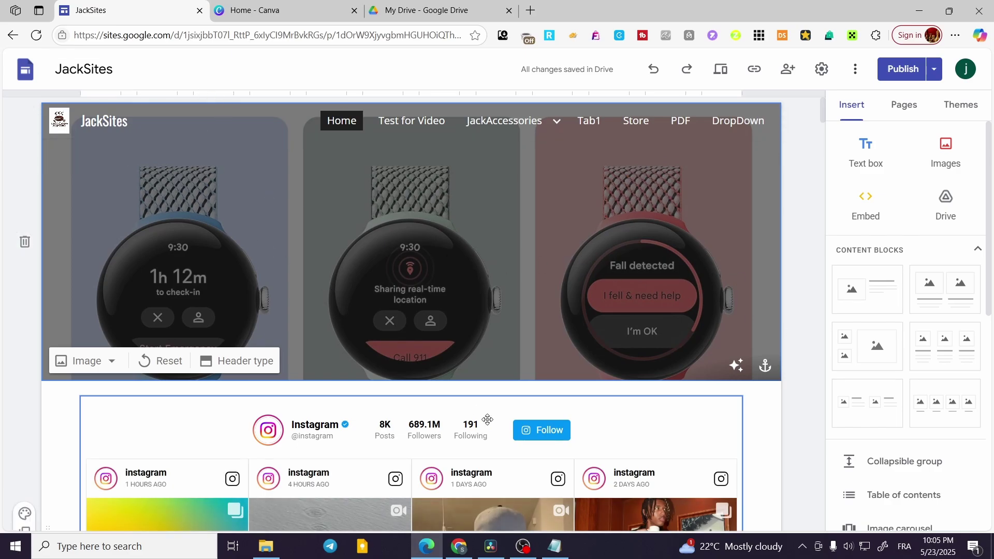
pyautogui.scroll(-8, 488, 420)
pyautogui.scroll(3, 565, 262)
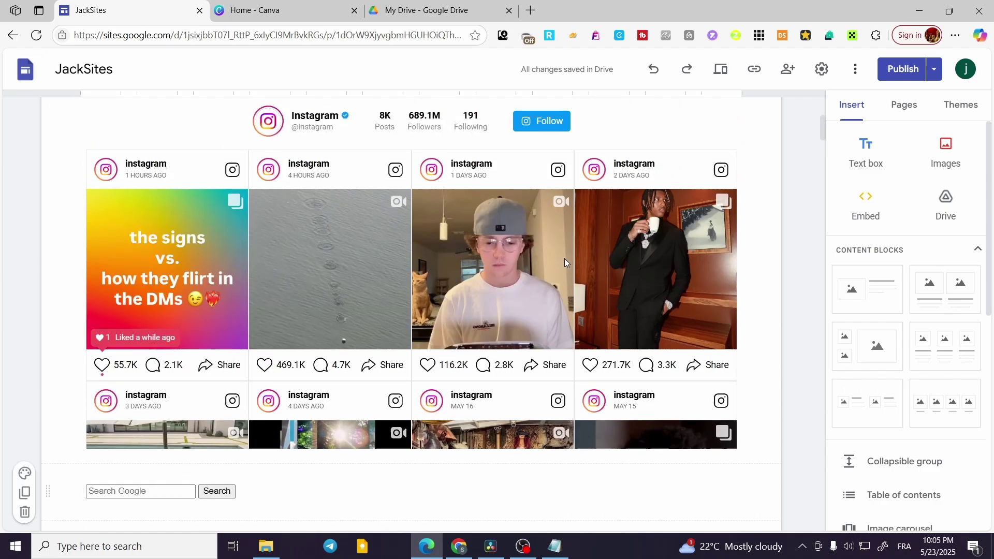
pyautogui.scroll(5, 564, 259)
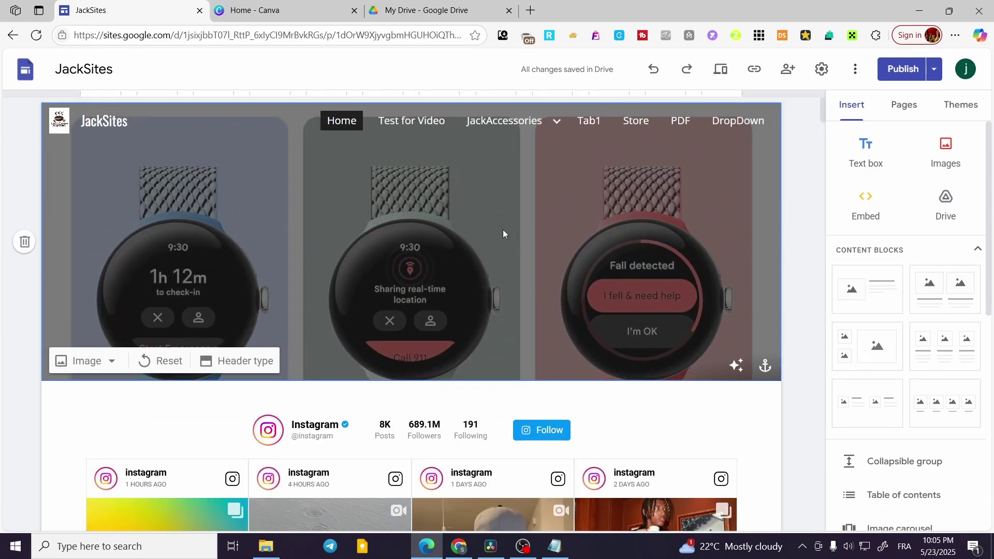
# Step: Search your own Canva designs for 'presentation' and scan the results
pyautogui.click(269, 10)
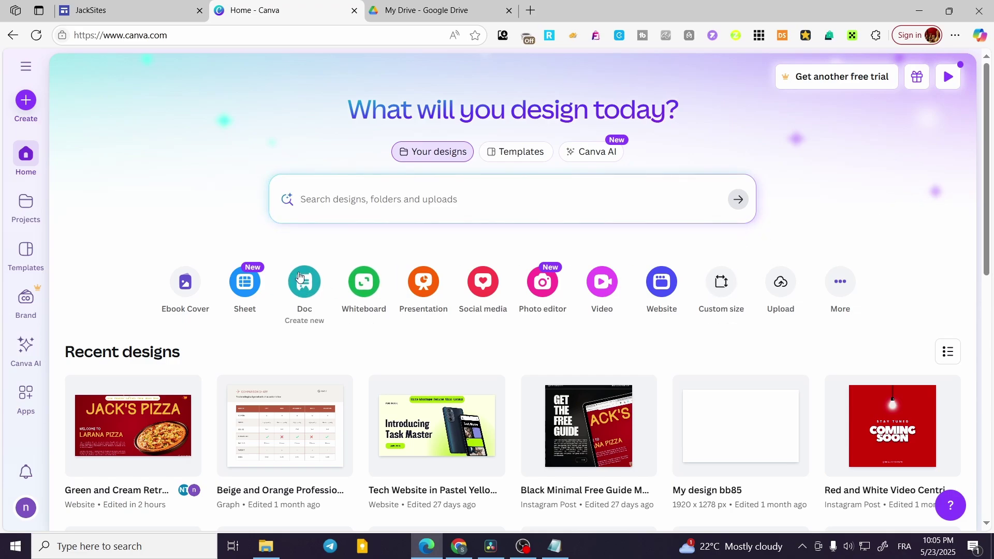
pyautogui.click(387, 198)
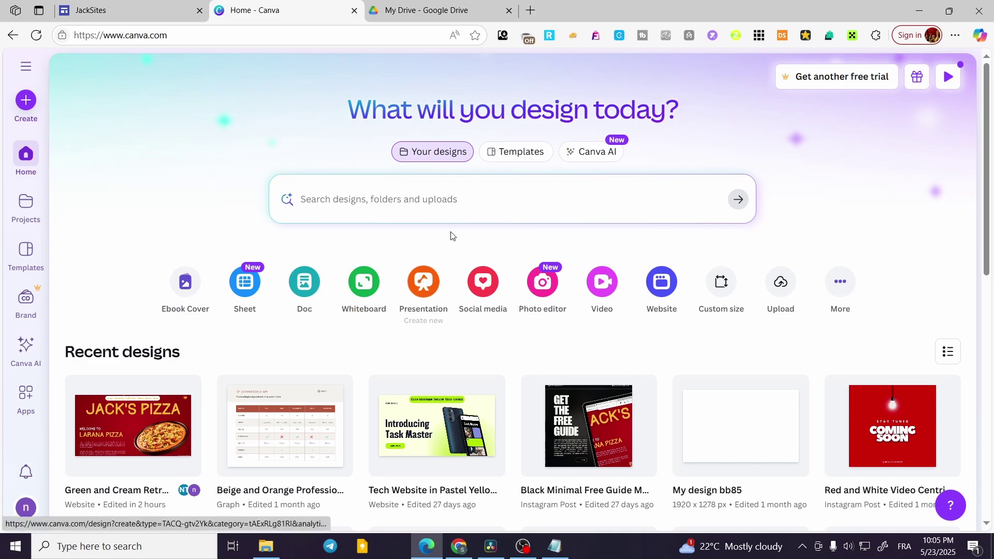
pyautogui.write('presentation')
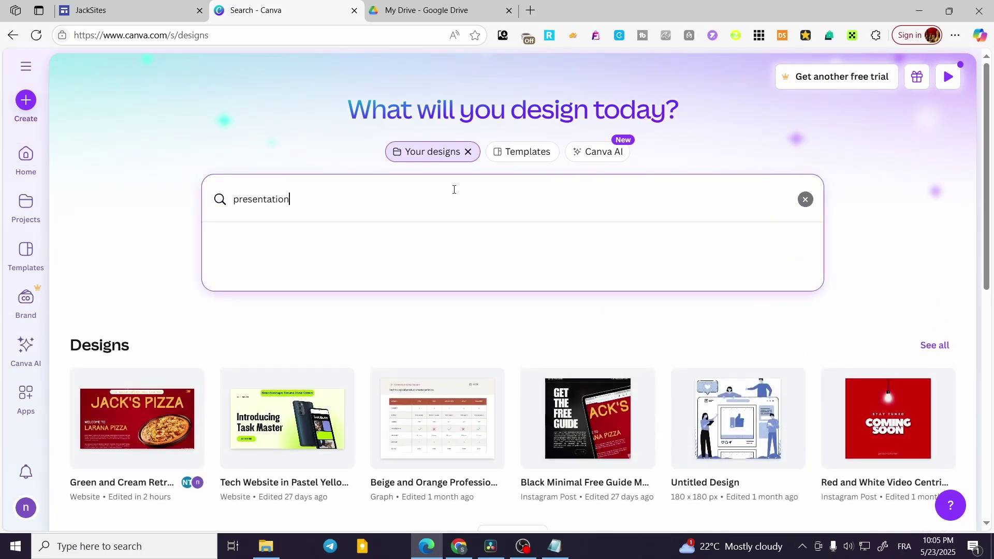
pyautogui.press('Return')
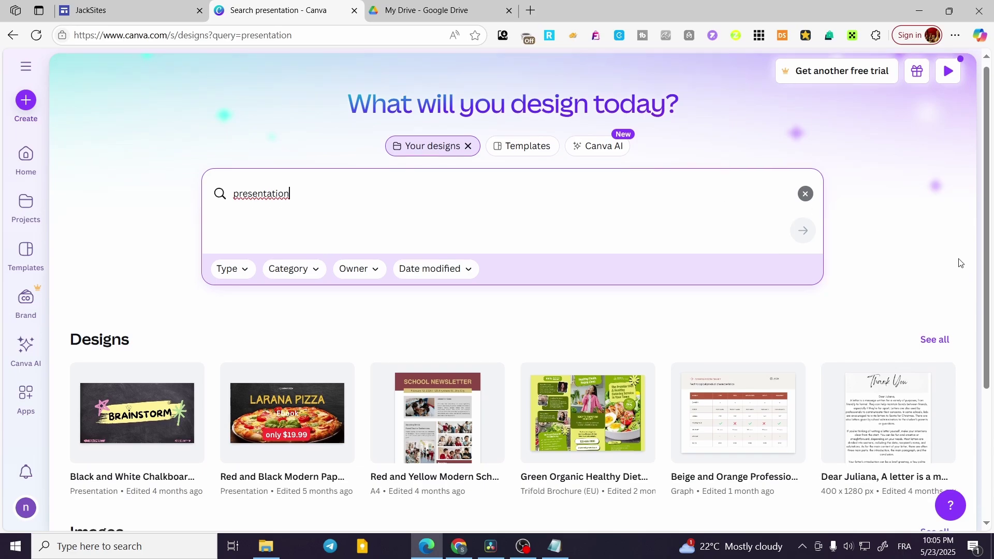
pyautogui.scroll(-3, 959, 263)
pyautogui.scroll(4, 523, 259)
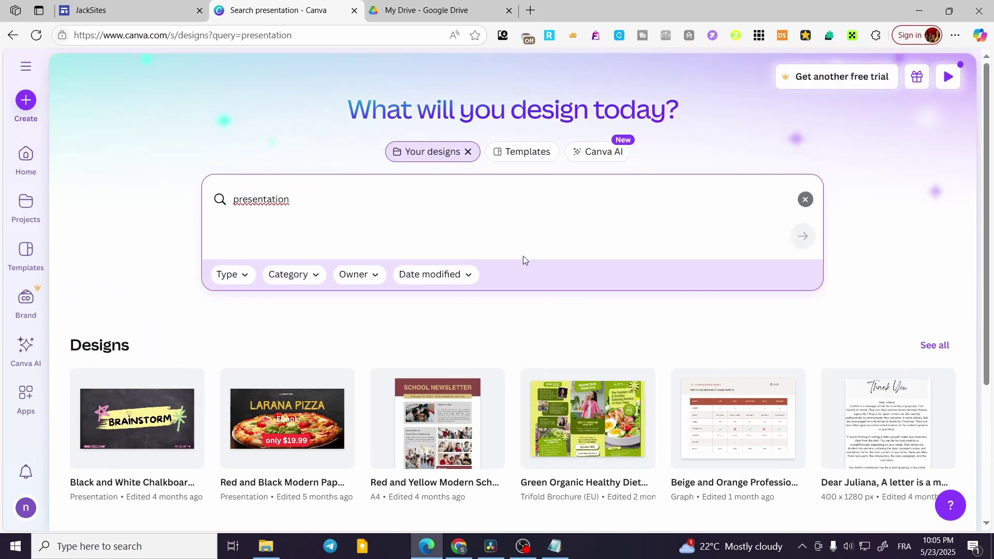
# Step: Switch the search to Templates and open the Green Yellow Nature Illustration Project Presentation template
pyautogui.click(524, 156)
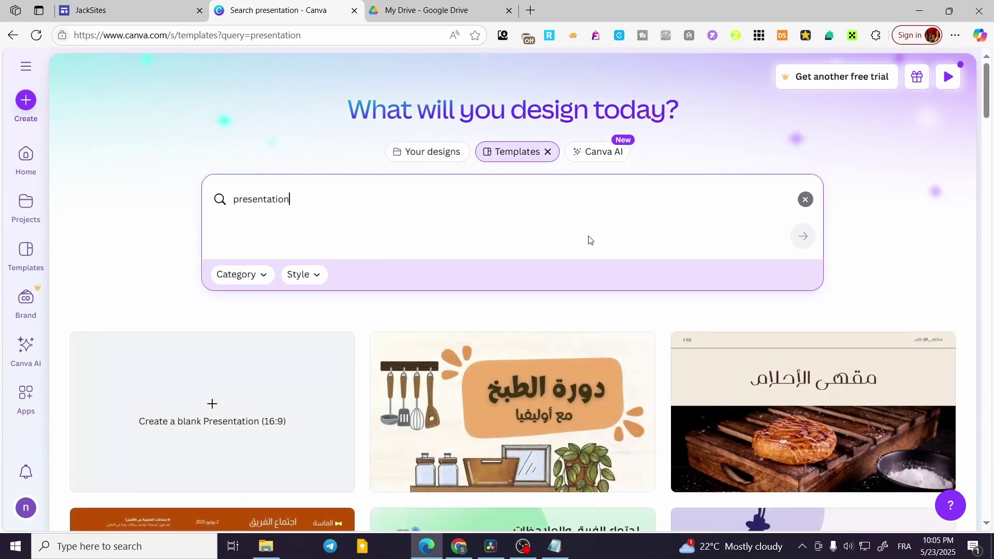
pyautogui.scroll(-5, 882, 226)
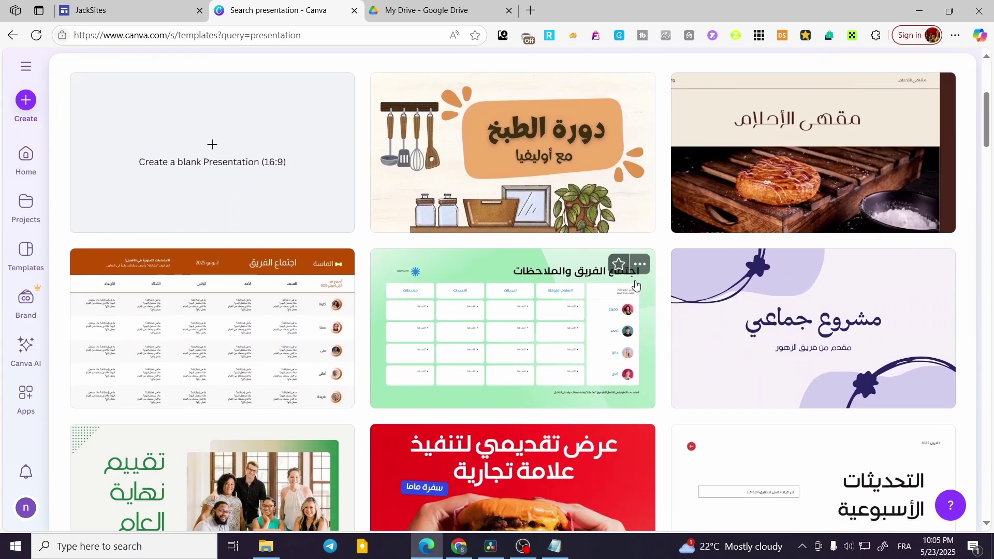
pyautogui.scroll(-9, 636, 283)
pyautogui.scroll(-4, 660, 274)
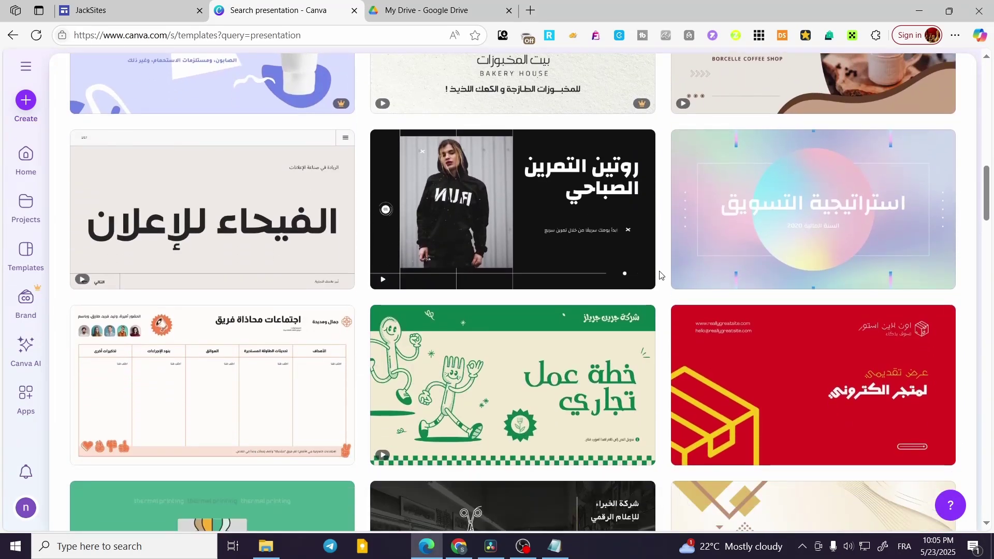
pyautogui.scroll(-20, 660, 274)
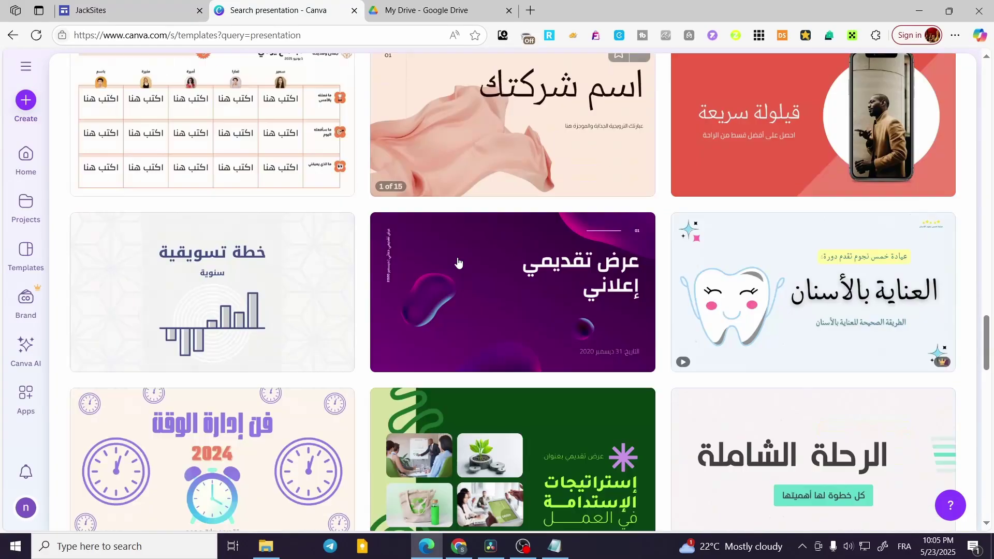
pyautogui.scroll(-16, 458, 263)
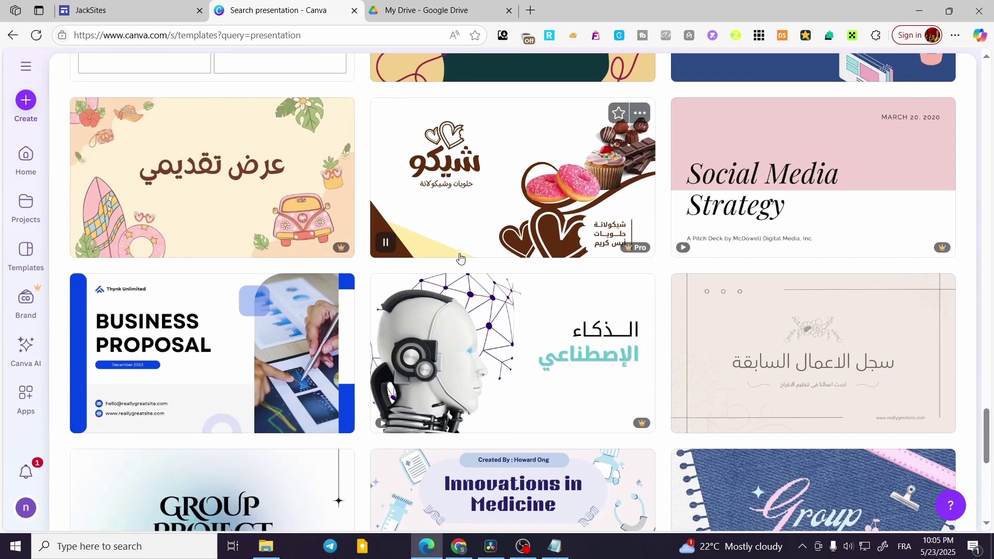
pyautogui.scroll(-10, 460, 257)
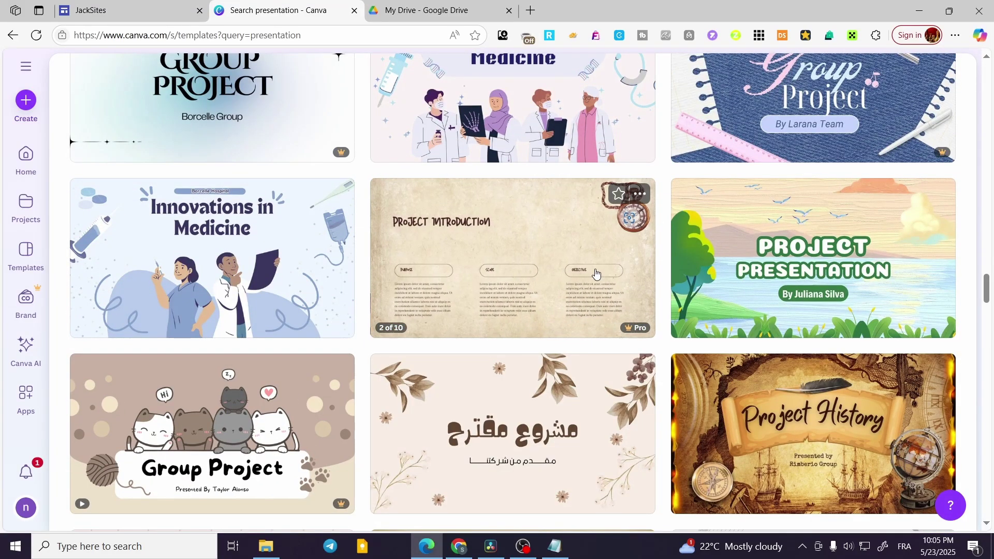
pyautogui.click(895, 276)
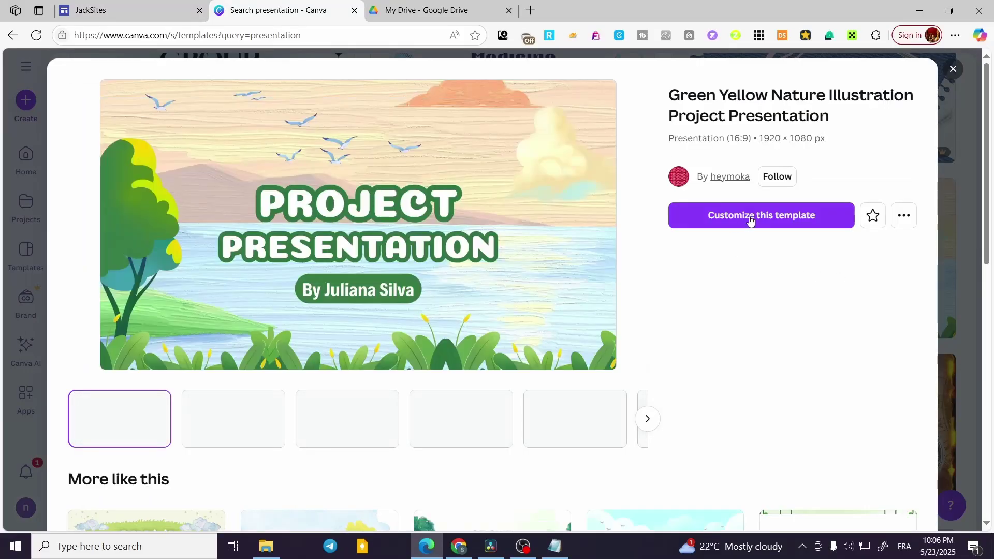
# Step: Start a new design from the template and switch to its editor tab
pyautogui.click(779, 224)
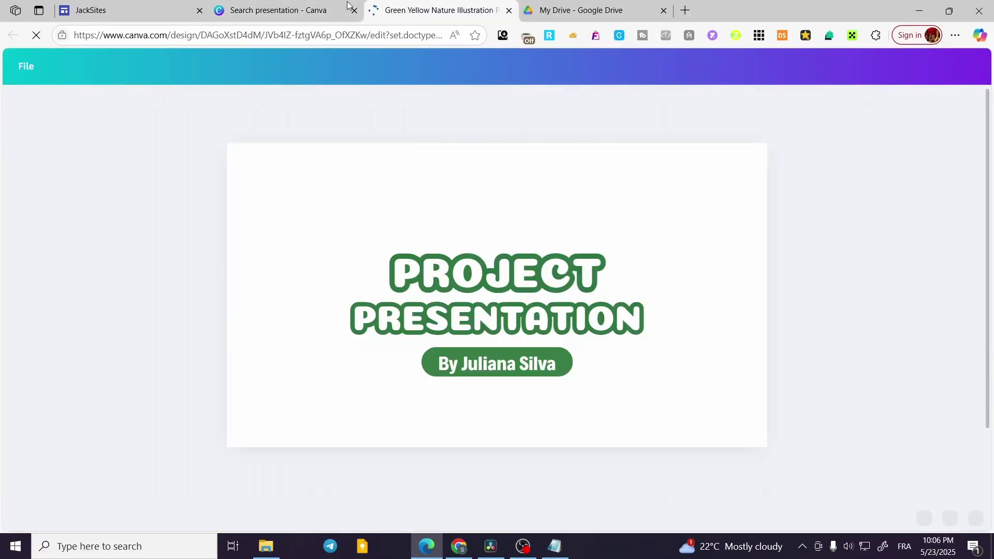
pyautogui.click(344, 11)
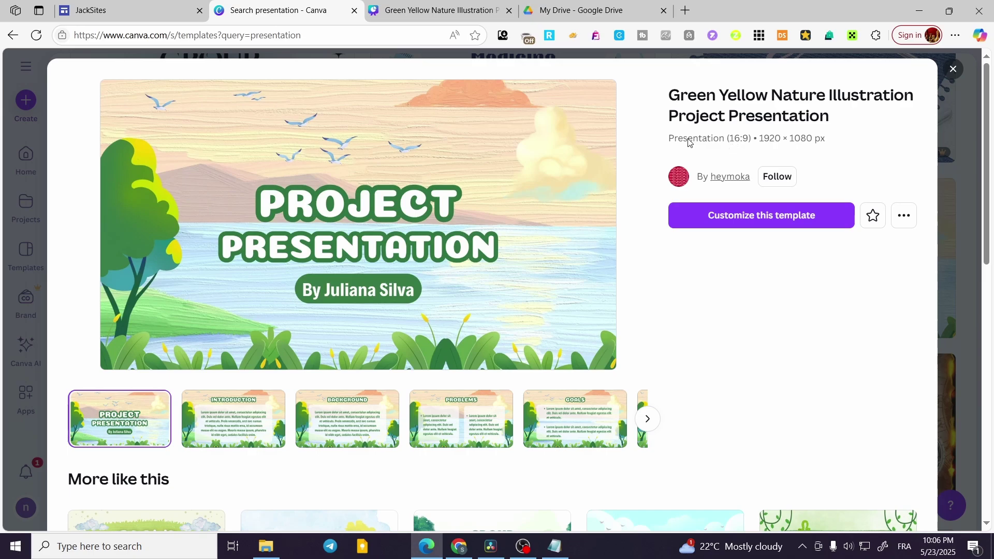
pyautogui.click(446, 10)
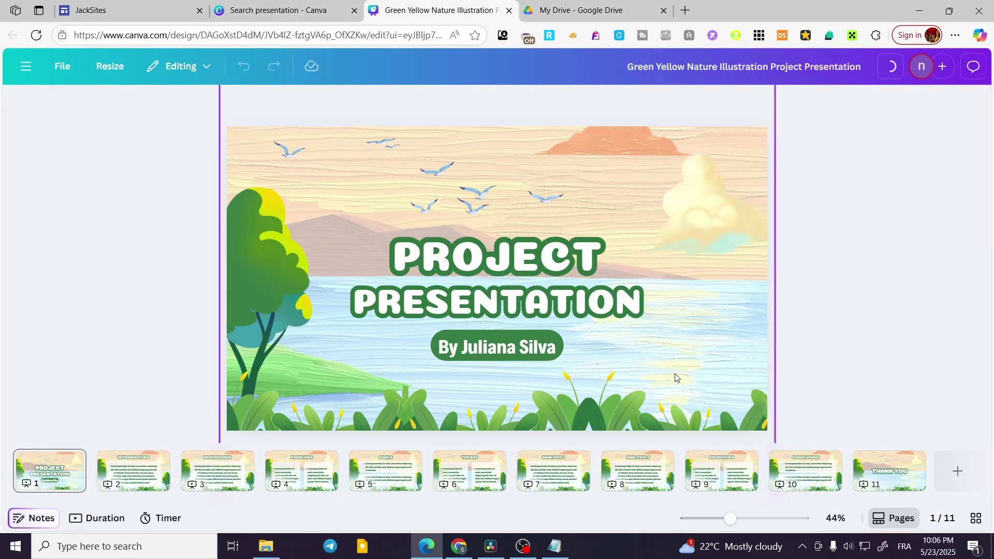
# Step: Look through the Introduction and Problems pages, ending back on the title page
pyautogui.click(264, 471)
pyautogui.click(145, 479)
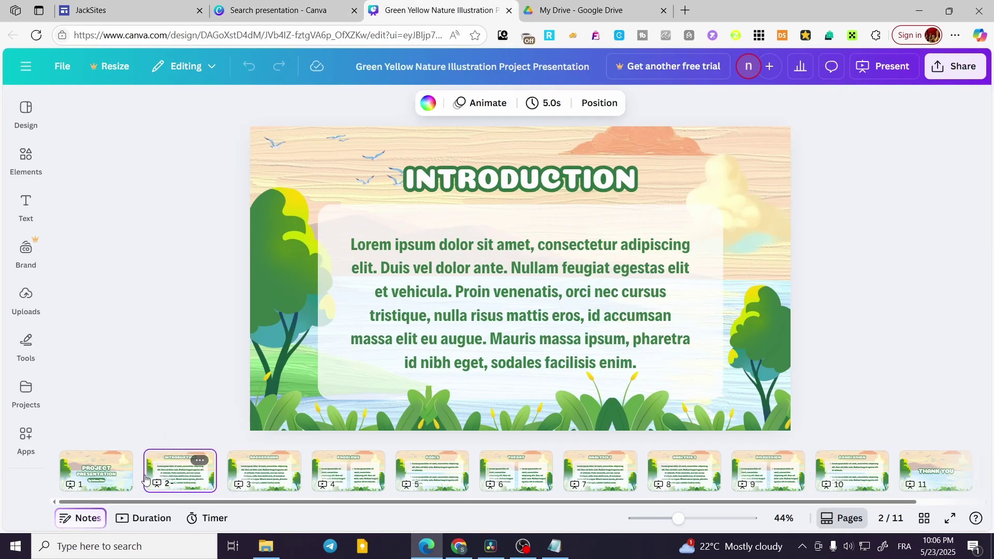
pyautogui.click(106, 477)
pyautogui.click(348, 471)
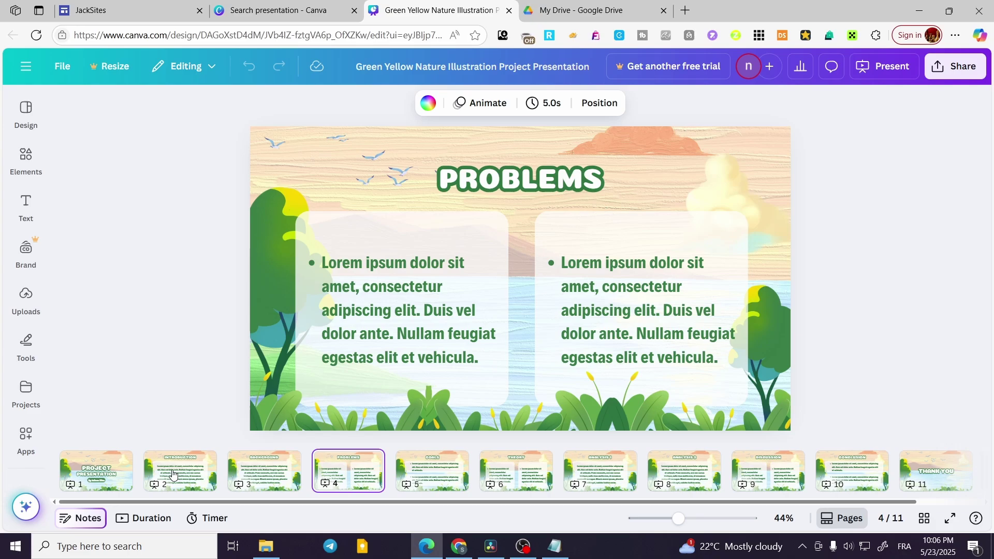
pyautogui.click(112, 477)
# Step: Download all 11 pages of the design as a PPTX file
pyautogui.click(959, 73)
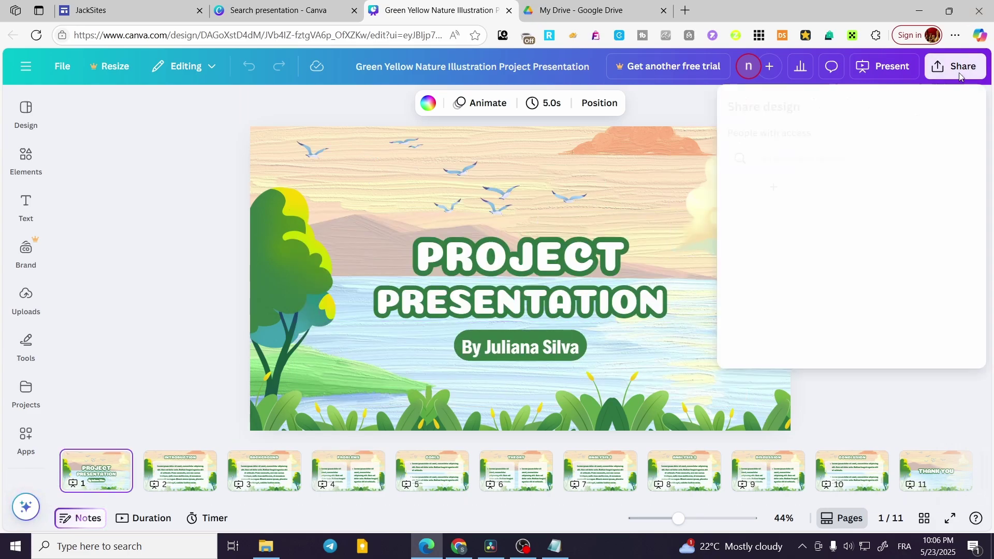
pyautogui.click(757, 331)
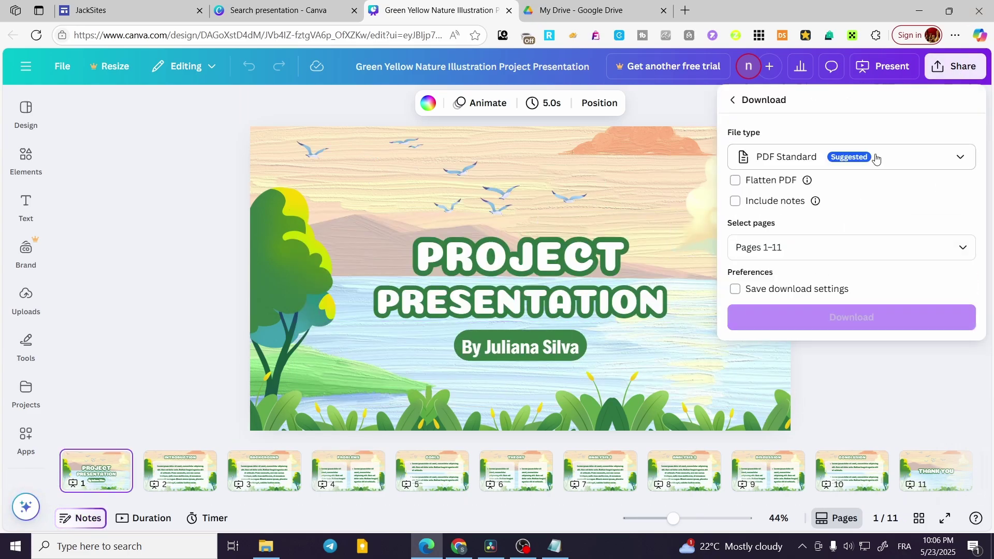
pyautogui.click(927, 164)
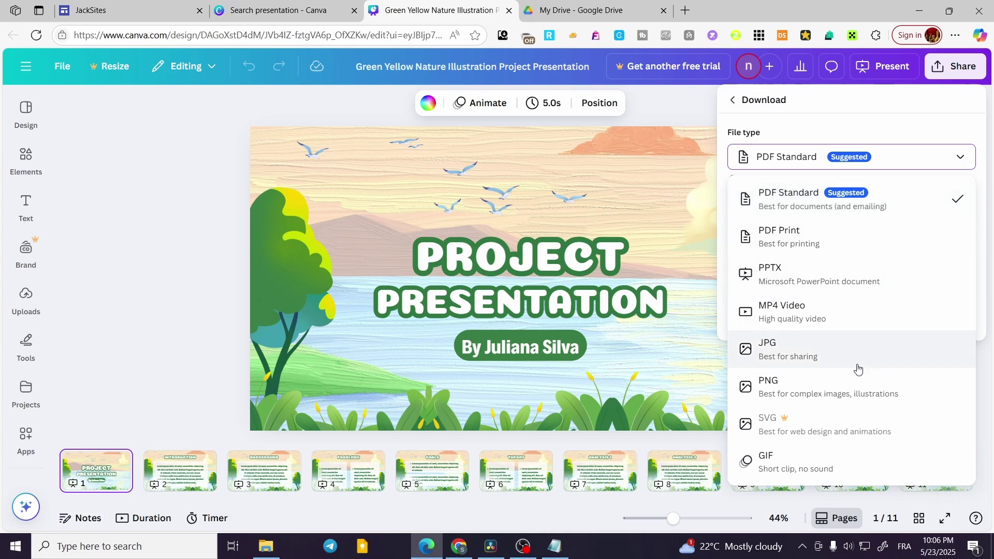
pyautogui.click(864, 279)
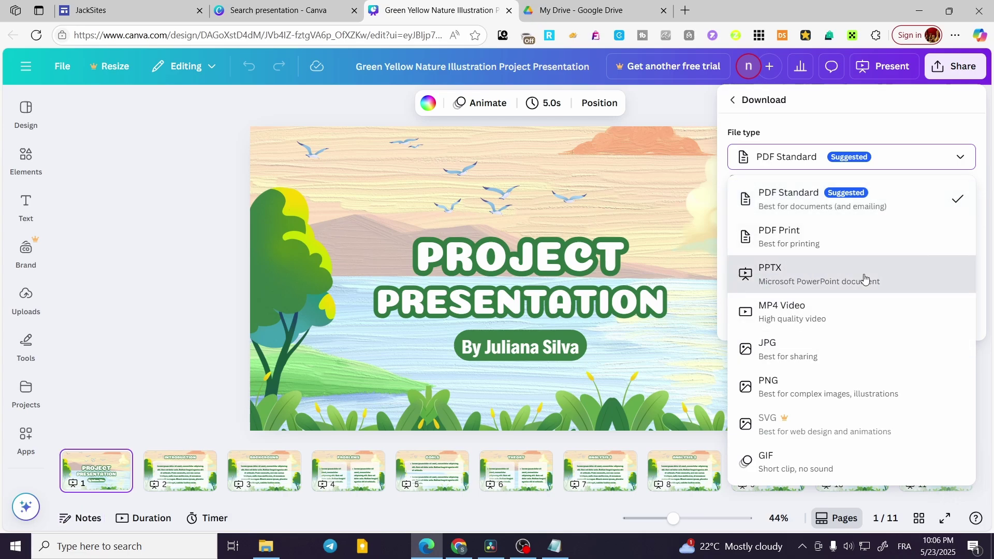
pyautogui.click(898, 284)
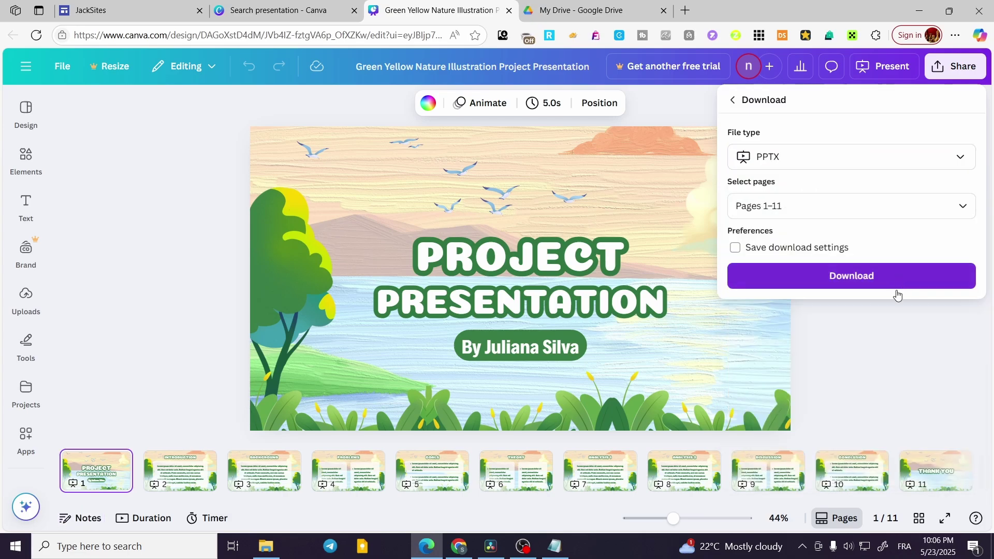
pyautogui.click(858, 276)
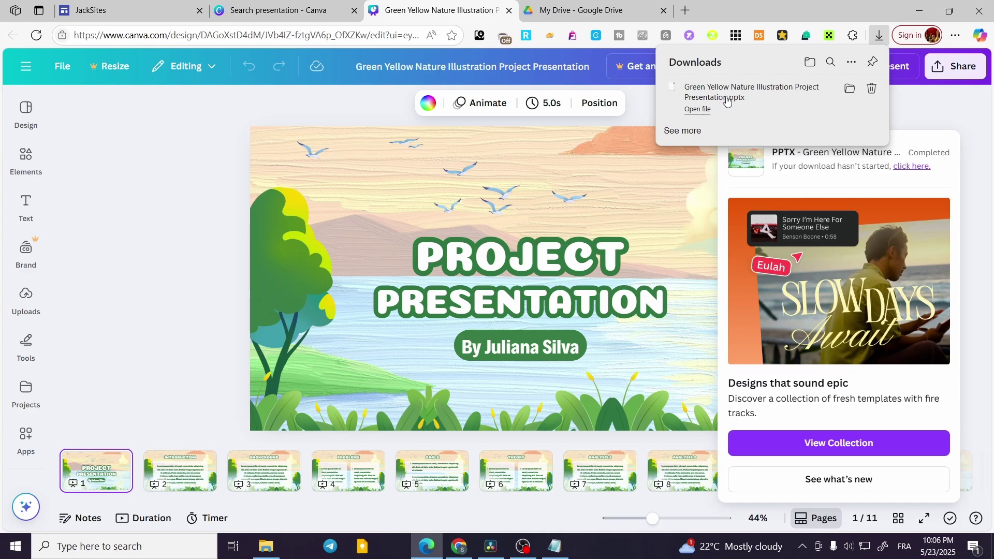
# Step: Close the Canva search and design tabs
pyautogui.click(354, 13)
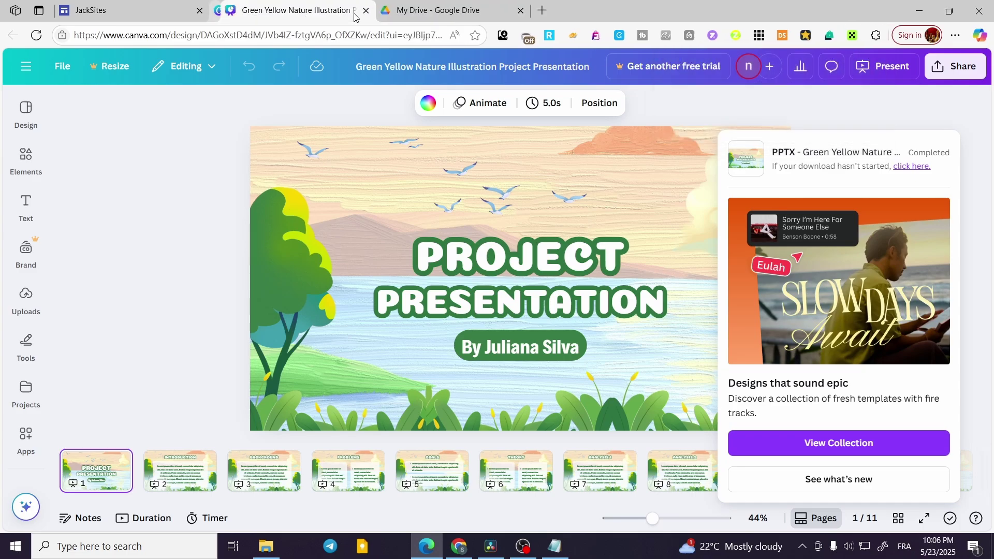
pyautogui.click(354, 11)
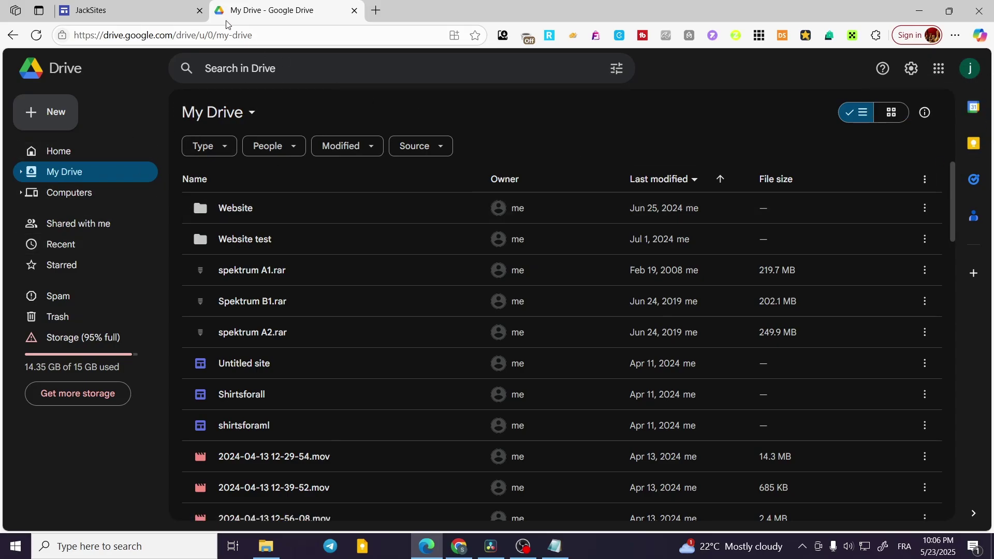
pyautogui.click(158, 10)
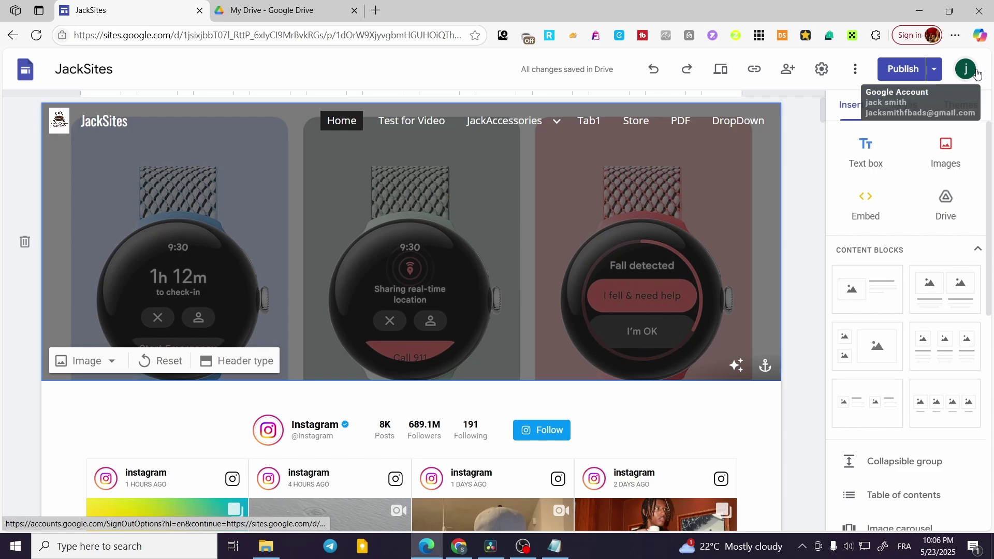
# Step: Upload Green Yellow Nature Illustration Project Presentation.pptx from Downloads into My Drive, dismissing the storage warning
pyautogui.click(290, 9)
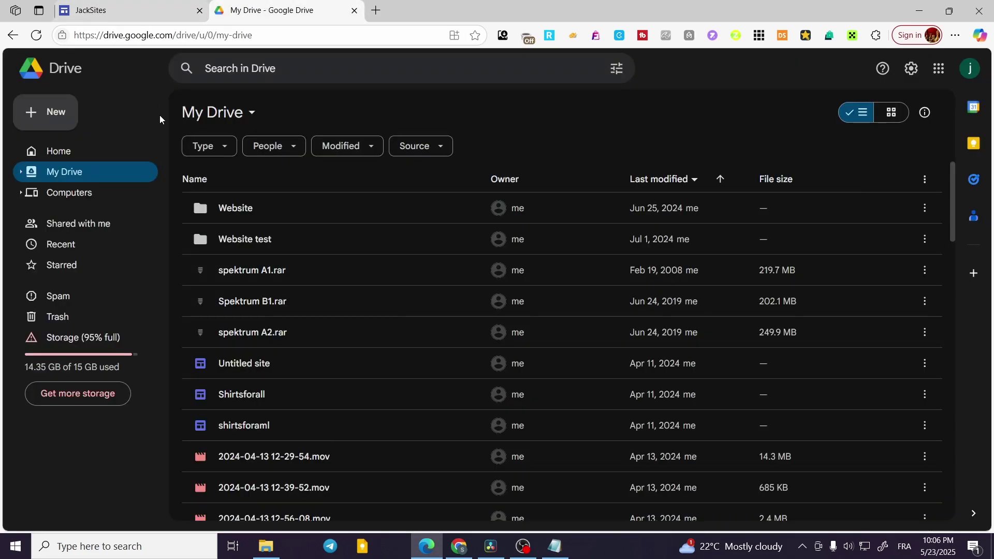
pyautogui.click(962, 40)
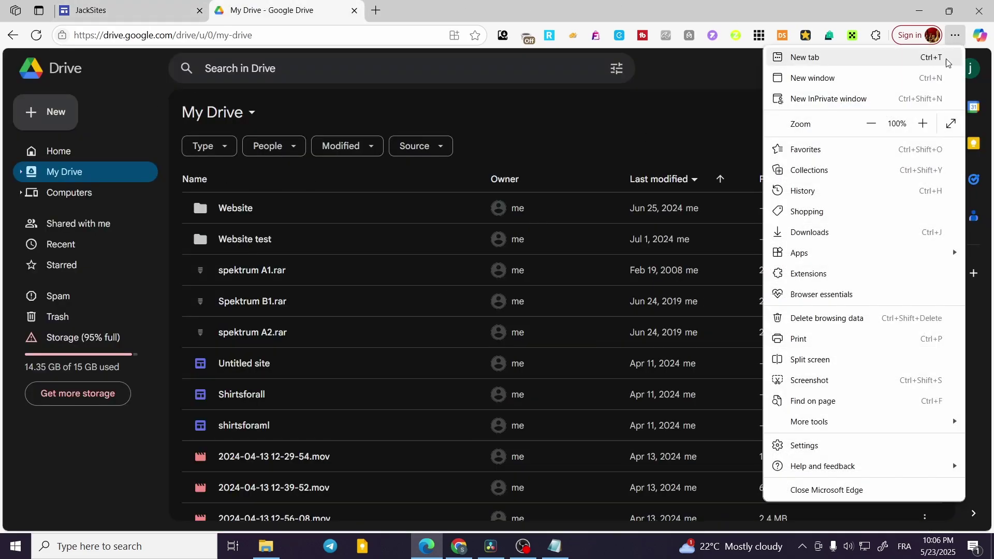
pyautogui.click(884, 234)
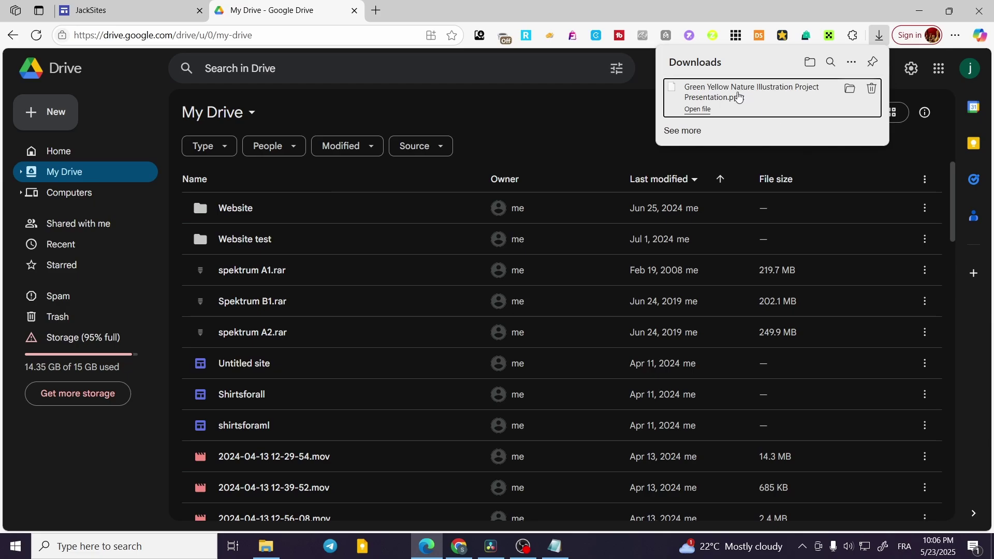
pyautogui.moveTo(739, 97); pyautogui.dragTo(521, 309)
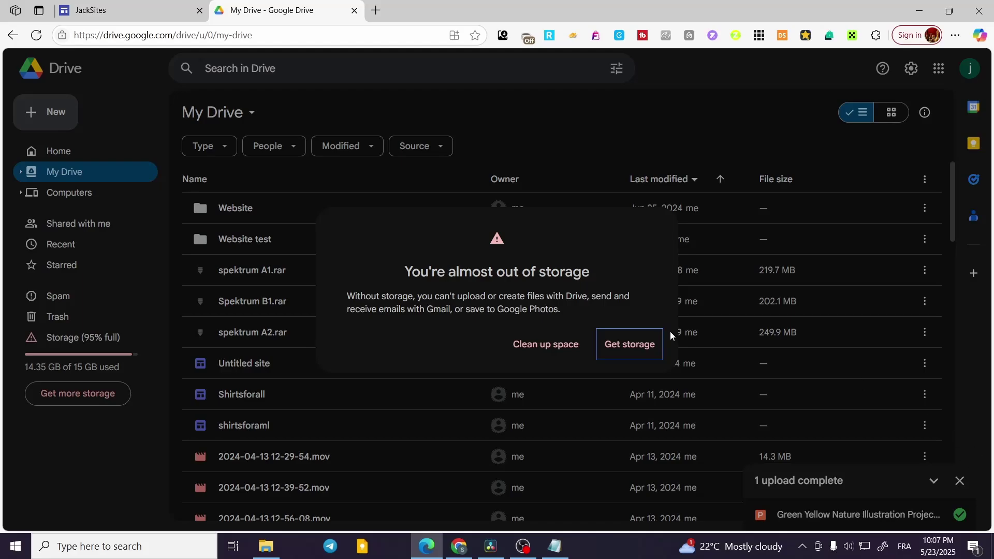
pyautogui.click(683, 393)
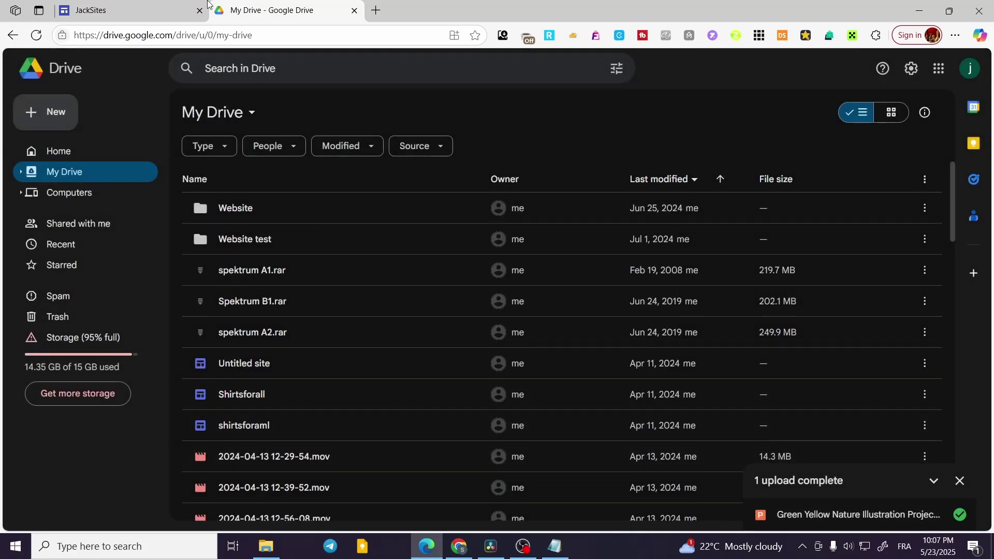
pyautogui.click(131, 4)
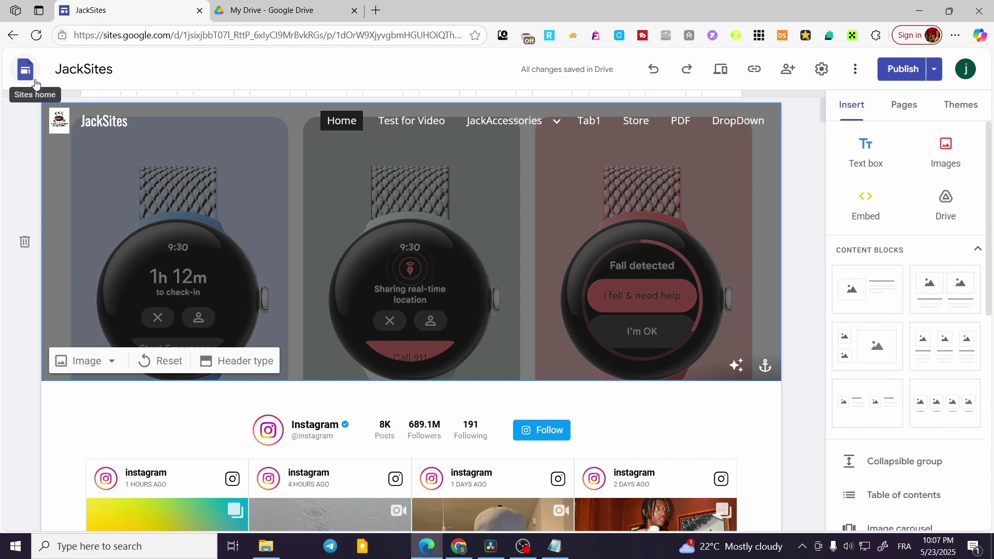
# Step: Select the Green Yellow Nature presentation from the Insert panel's Slides picker
pyautogui.scroll(-8, 883, 269)
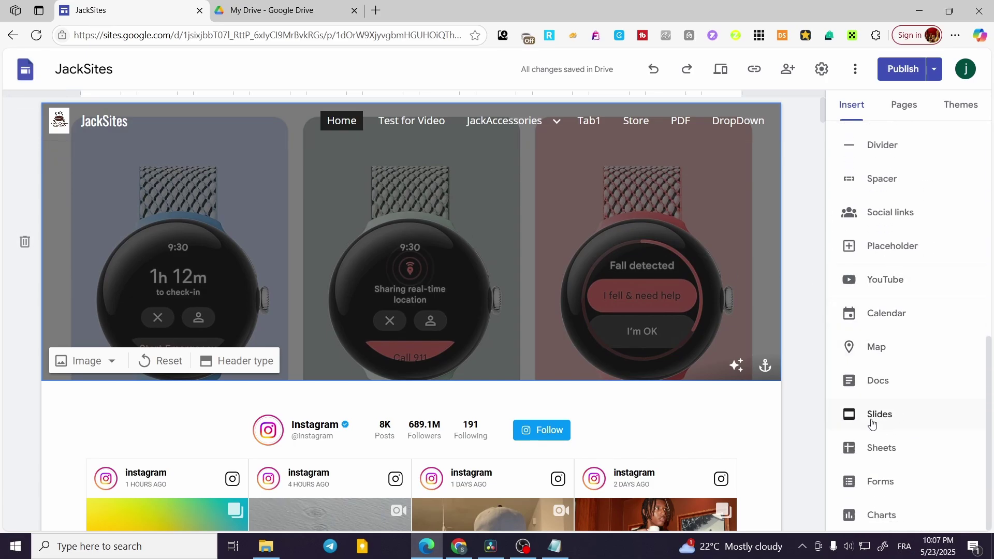
pyautogui.click(928, 421)
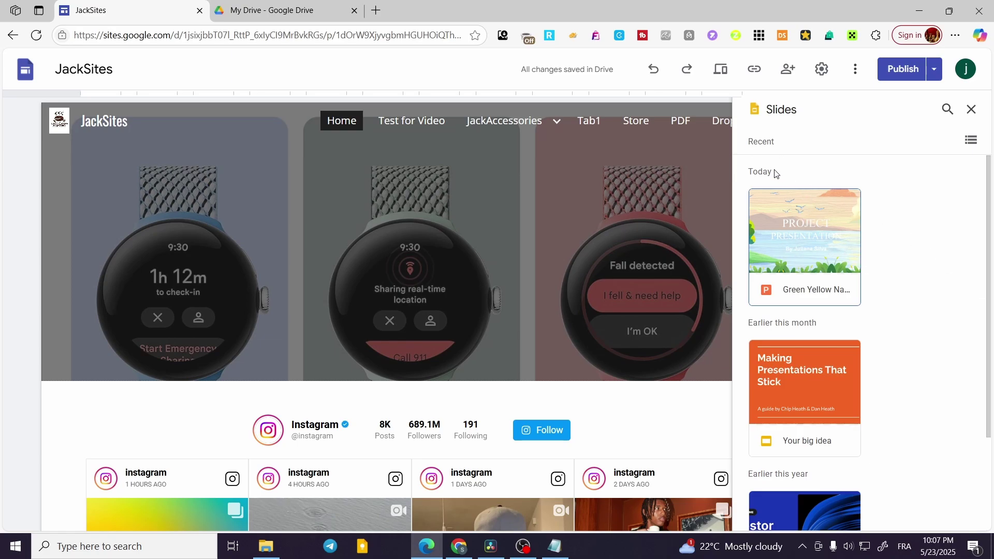
pyautogui.click(786, 244)
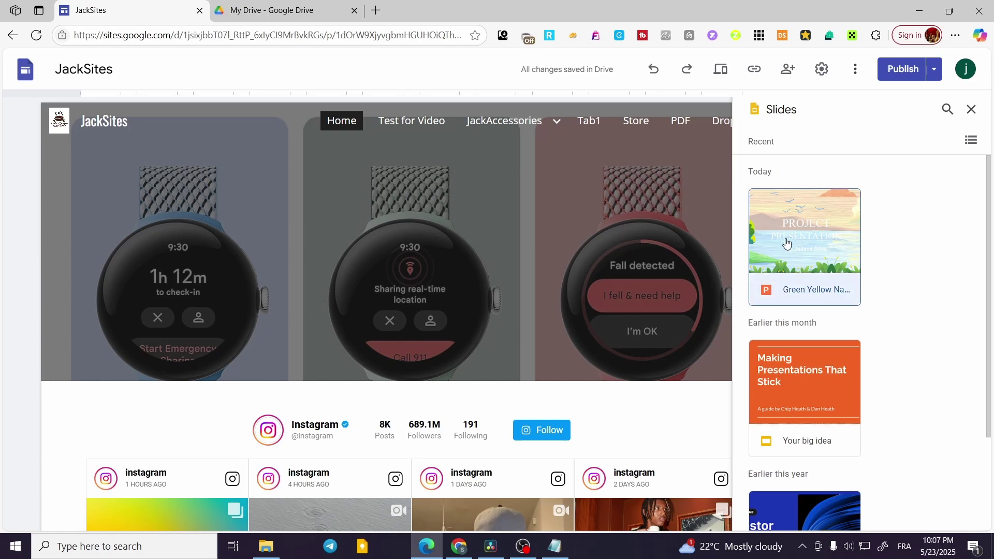
# Step: Insert the Green Yellow Nature presentation and share it with link holders as Viewer
pyautogui.click(955, 514)
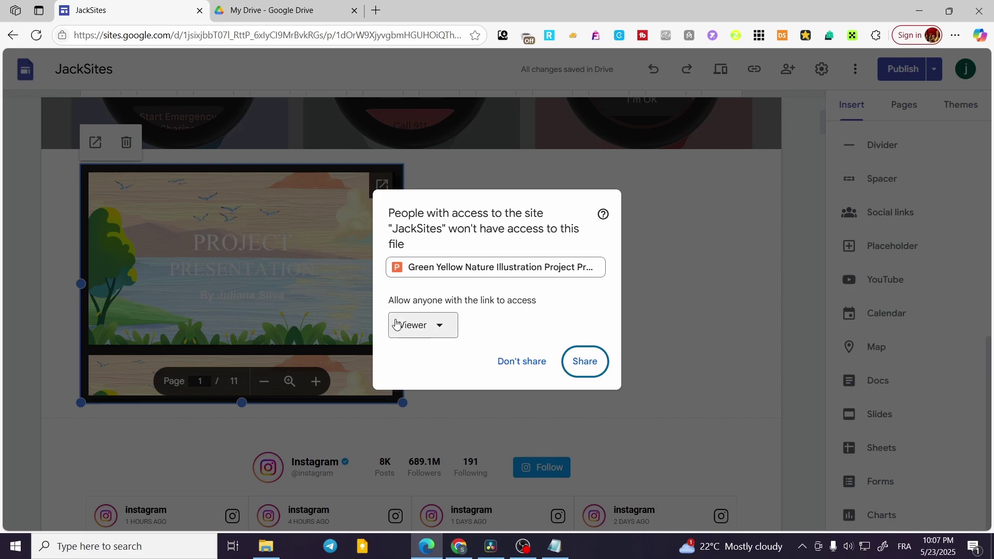
pyautogui.click(435, 329)
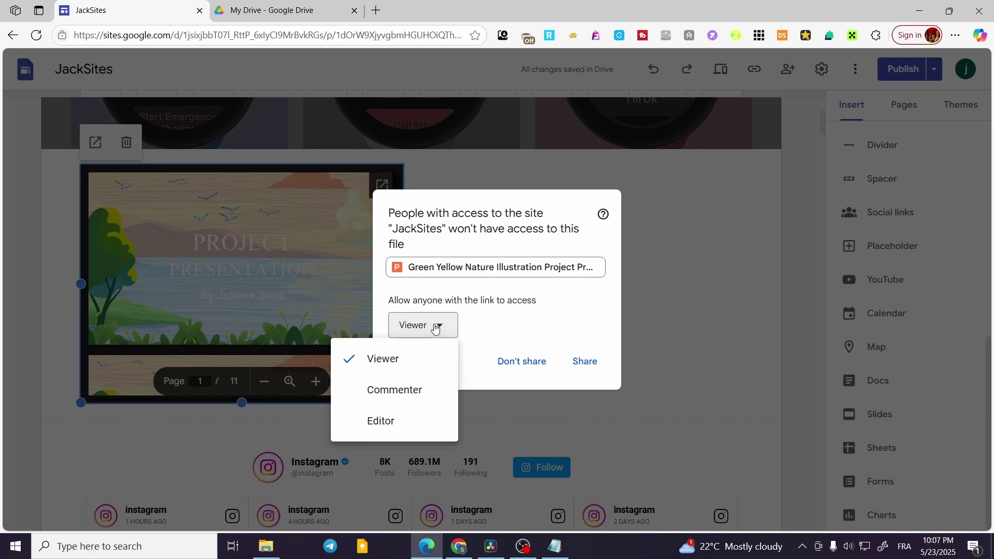
pyautogui.click(435, 328)
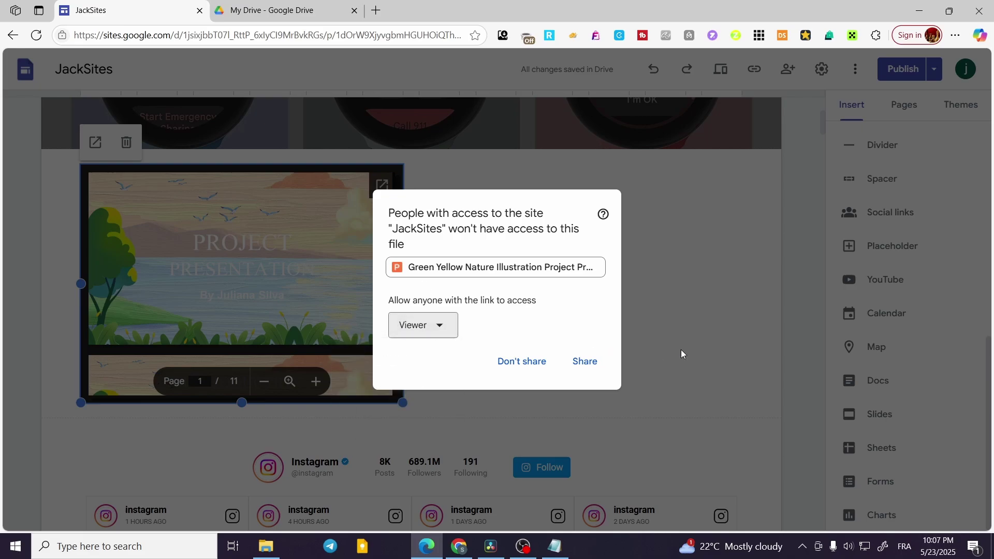
pyautogui.click(584, 362)
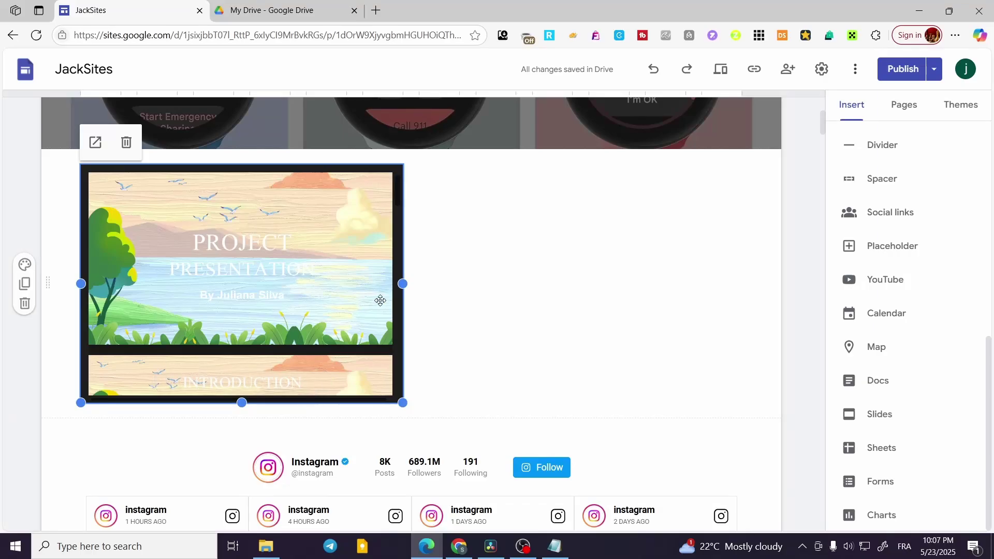
# Step: Stretch the embedded presentation to full page width and adjust its height
pyautogui.moveTo(404, 284); pyautogui.dragTo(779, 312)
pyautogui.moveTo(411, 403); pyautogui.dragTo(416, 510)
pyautogui.scroll(-3, 513, 380)
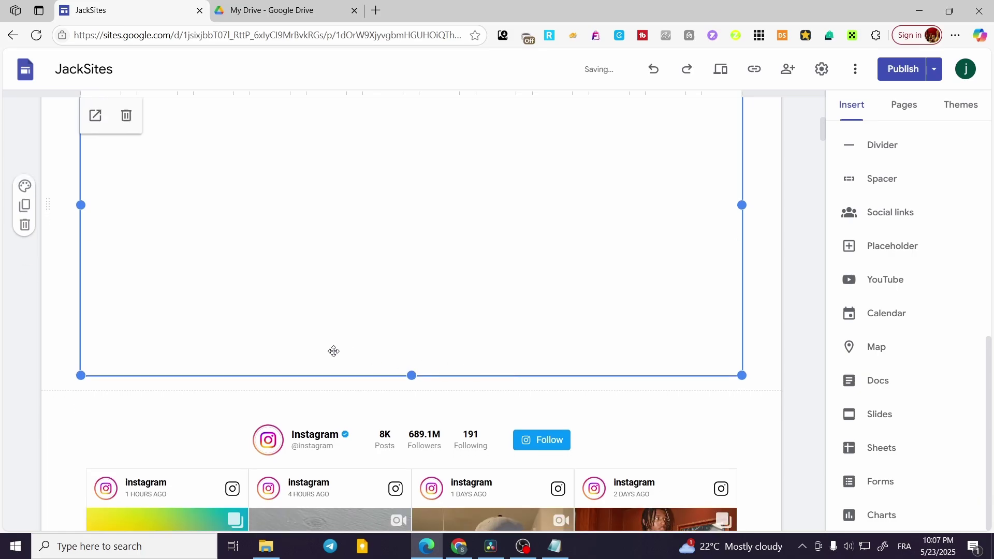
pyautogui.scroll(1, 207, 342)
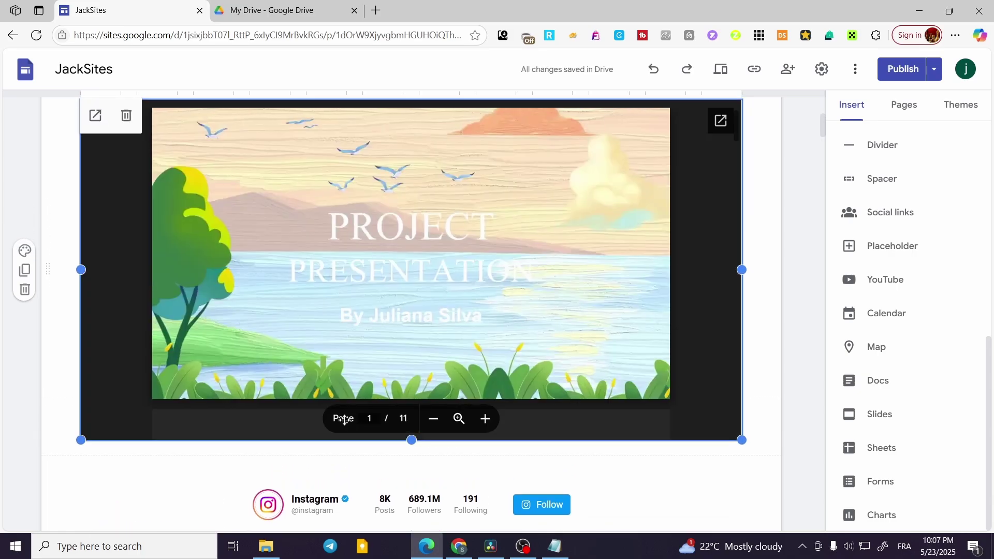
pyautogui.moveTo(413, 440); pyautogui.dragTo(398, 528)
pyautogui.scroll(-2, 444, 331)
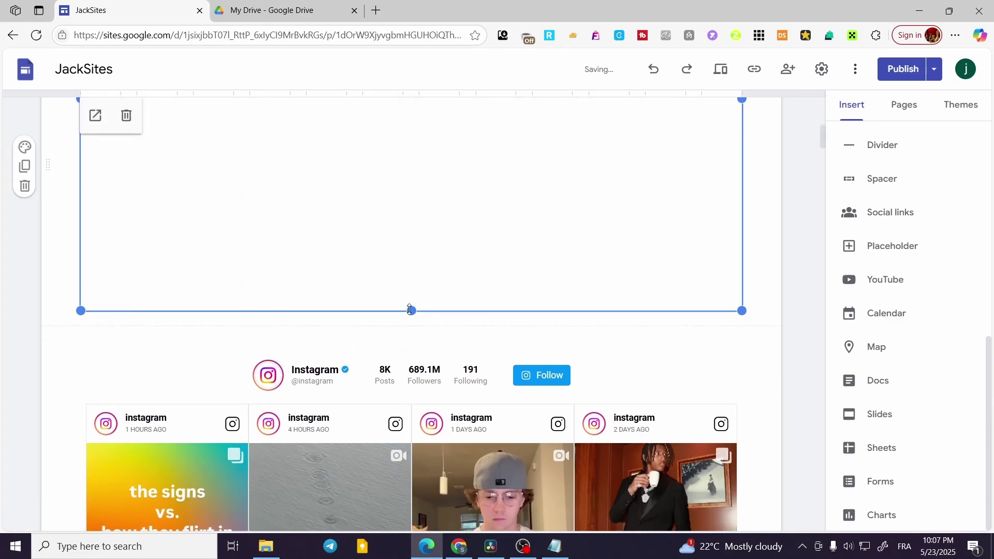
pyautogui.moveTo(411, 311)
pyautogui.mouseDown()
pyautogui.moveTo(417, 486)
pyautogui.moveTo(401, 542)
pyautogui.moveTo(412, 326)
pyautogui.mouseUp()
pyautogui.moveTo(418, 407); pyautogui.dragTo(417, 317)
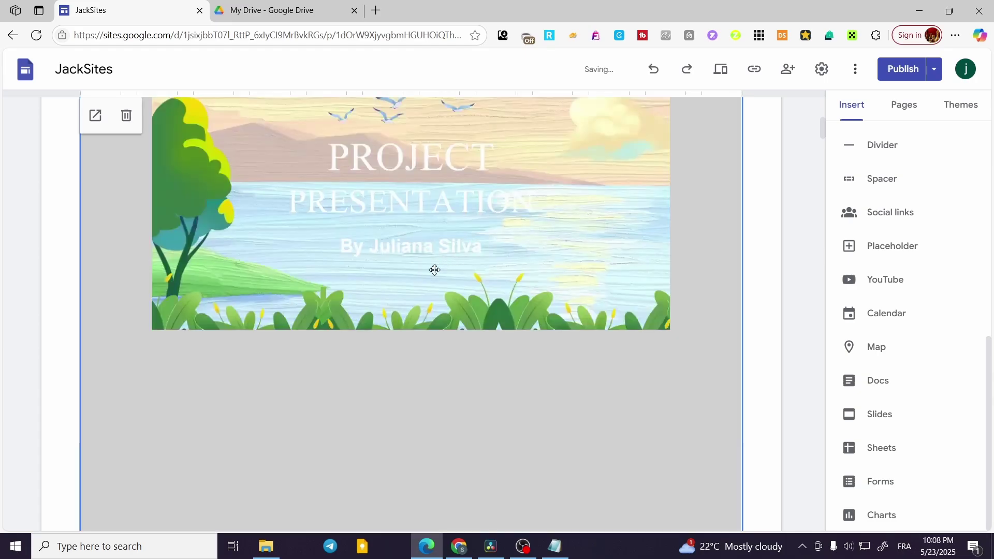
pyautogui.scroll(2, 406, 286)
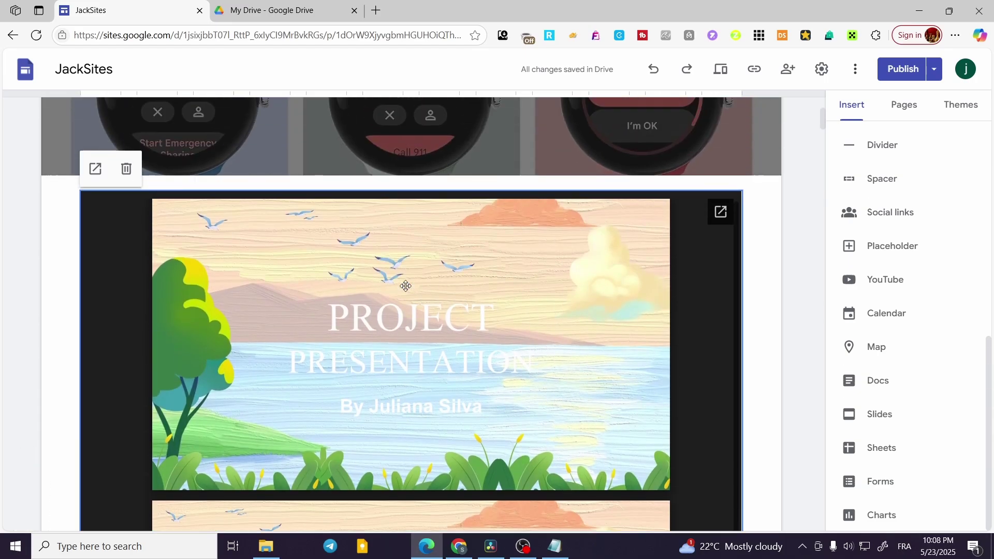
pyautogui.scroll(-10, 540, 261)
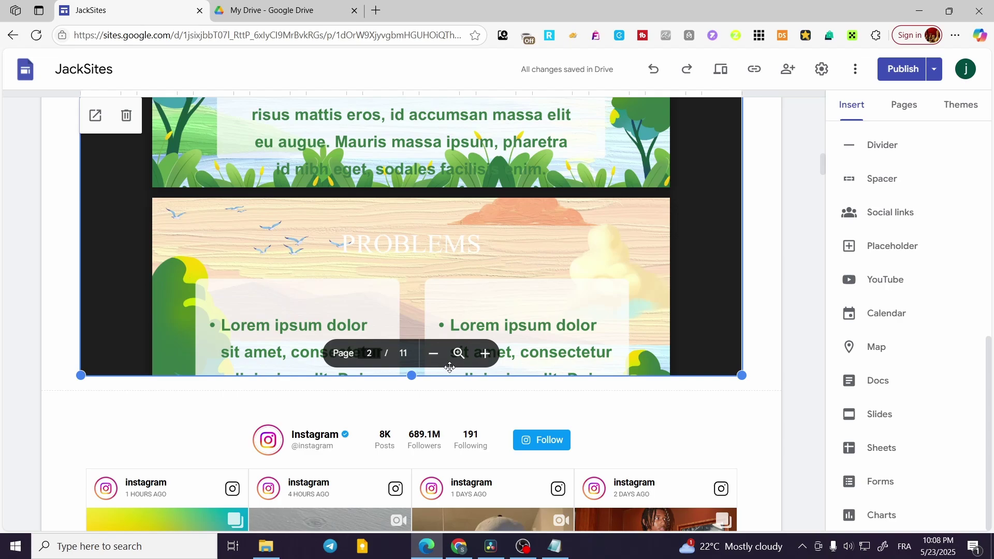
pyautogui.moveTo(408, 358); pyautogui.dragTo(416, 208)
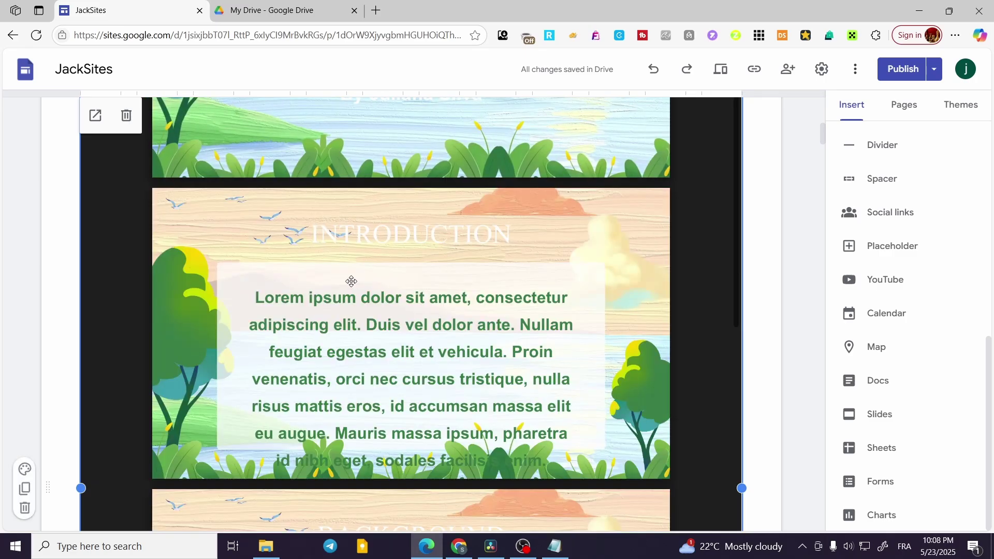
# Step: Preview the presentation in its own Drive viewer tab, then close that tab
pyautogui.click(95, 116)
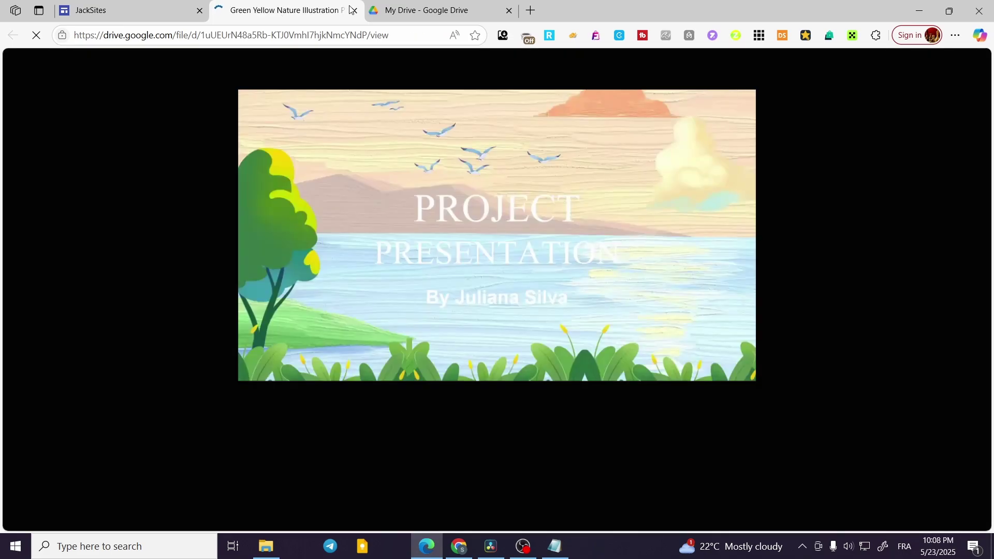
pyautogui.scroll(-15, 748, 339)
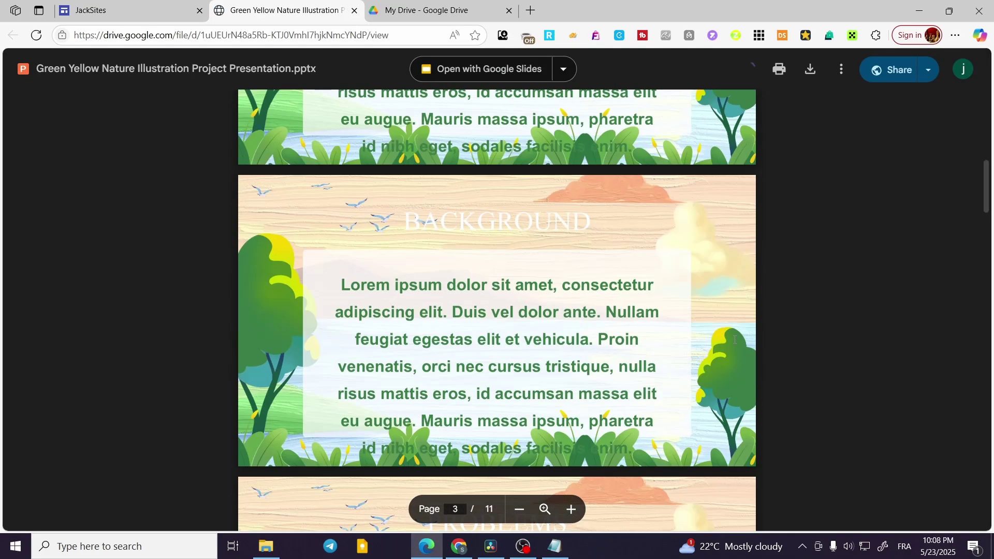
pyautogui.scroll(-2, 435, 242)
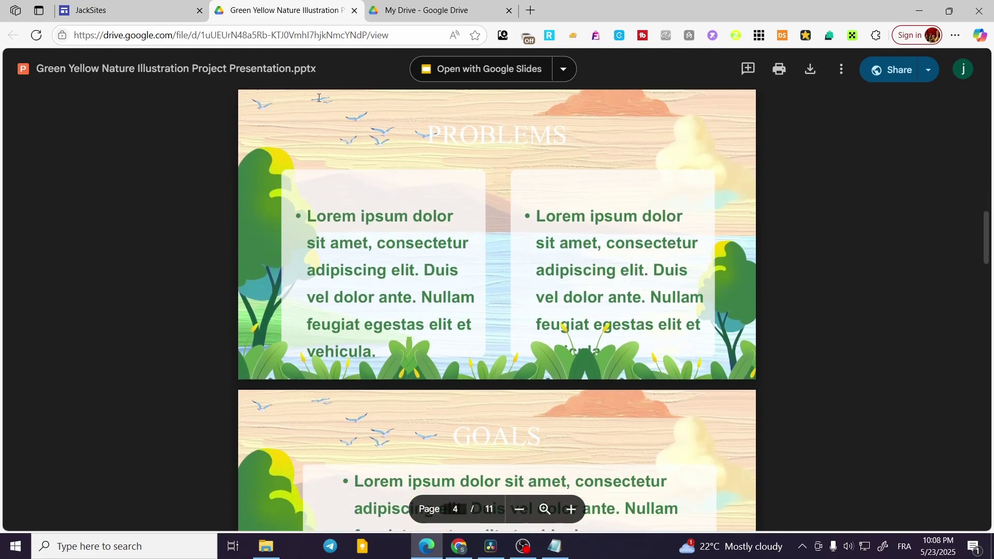
pyautogui.scroll(-3, 318, 97)
pyautogui.hotkey('ctrl', 'w')
pyautogui.scroll(-10, 591, 403)
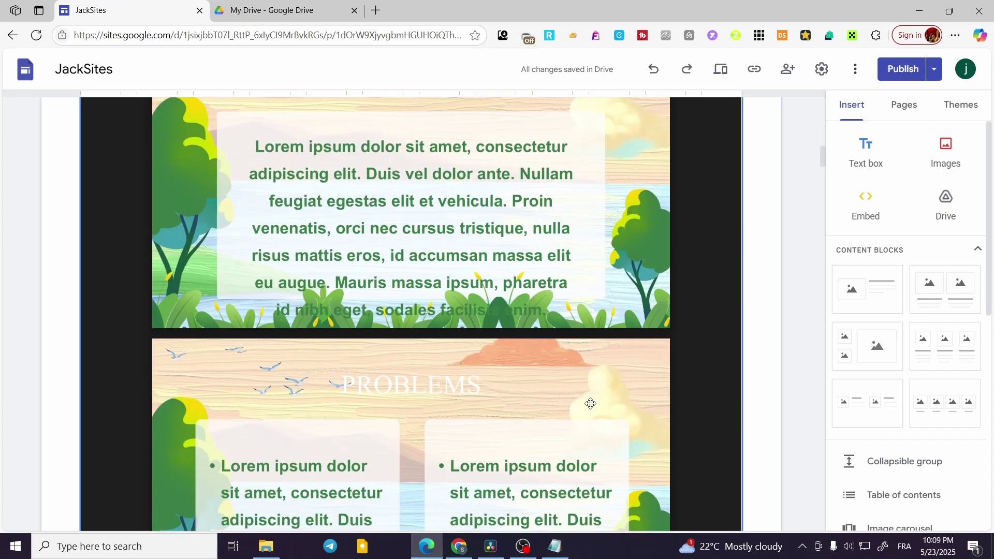
pyautogui.scroll(-7, 591, 403)
pyautogui.click(592, 210)
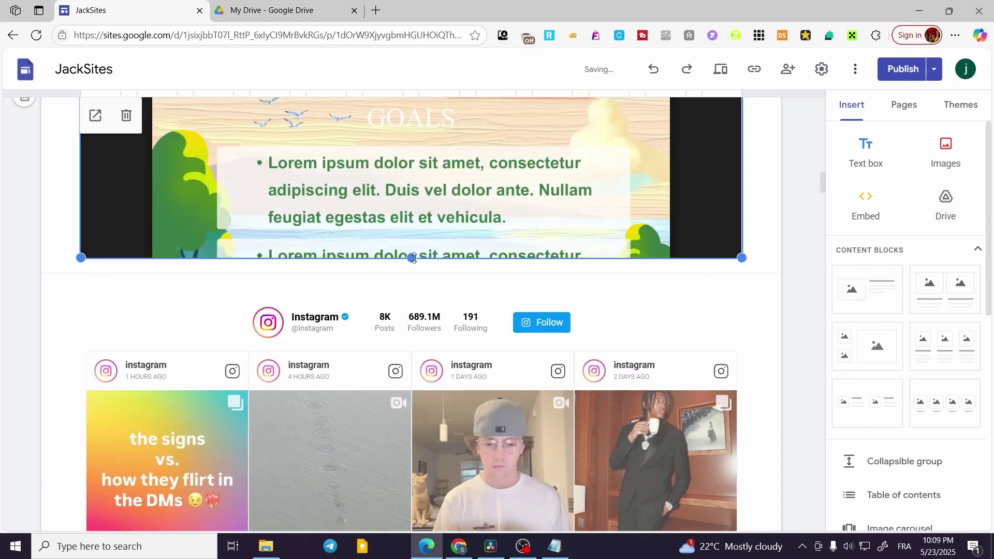
pyautogui.moveTo(414, 257); pyautogui.dragTo(411, 286)
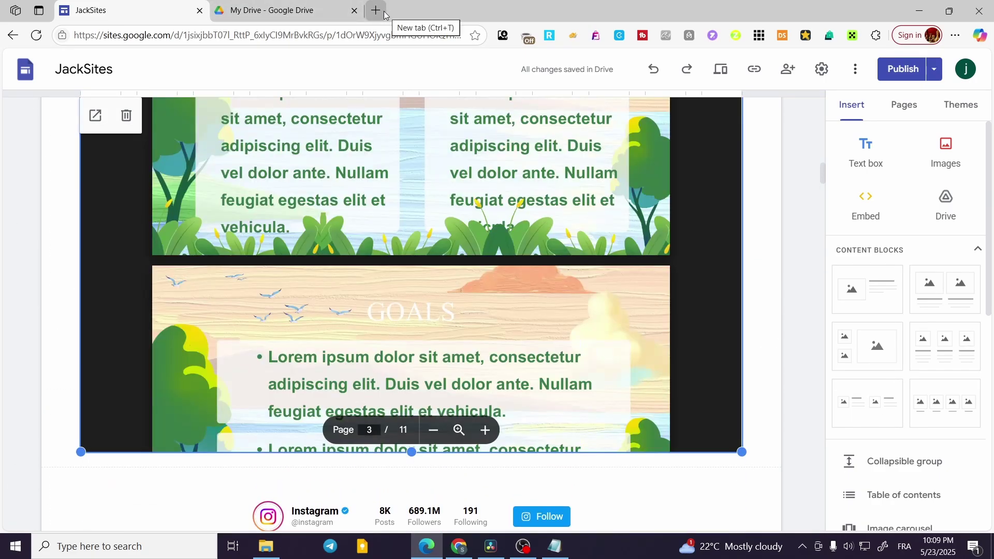
# Step: Search Bing for 'google slides' in a new tab and open Google Slides, closing the results tab
pyautogui.click(376, 10)
pyautogui.write('goog')
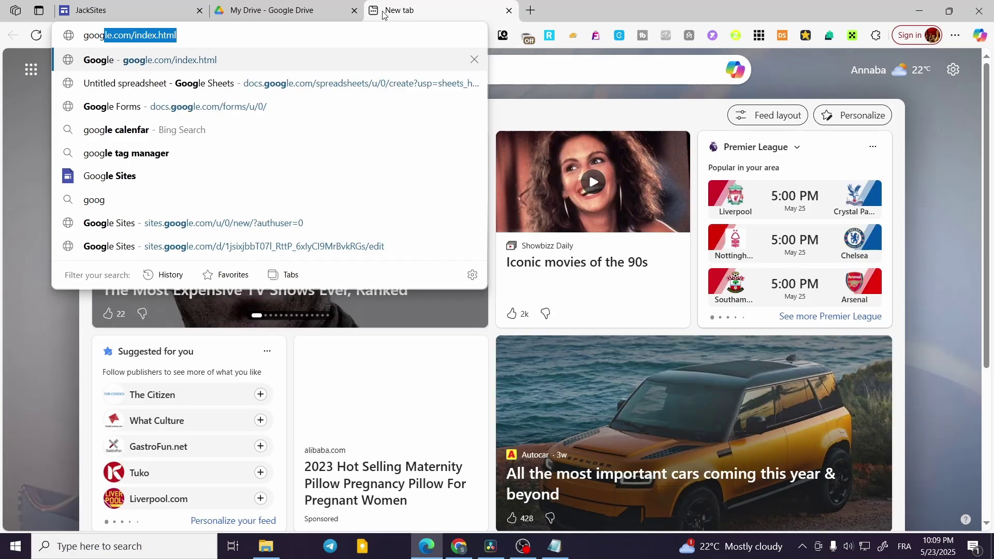
pyautogui.write('le slides')
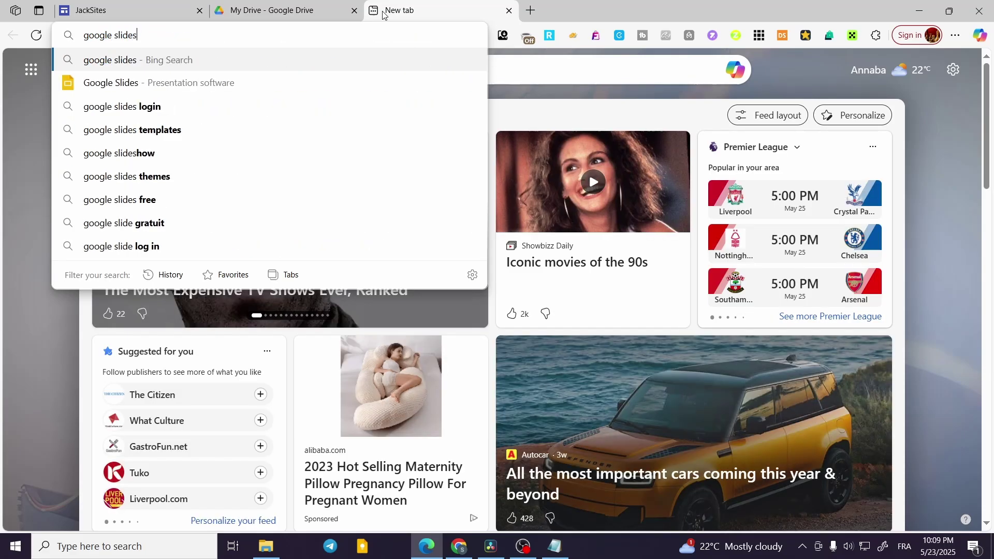
pyautogui.press('Return')
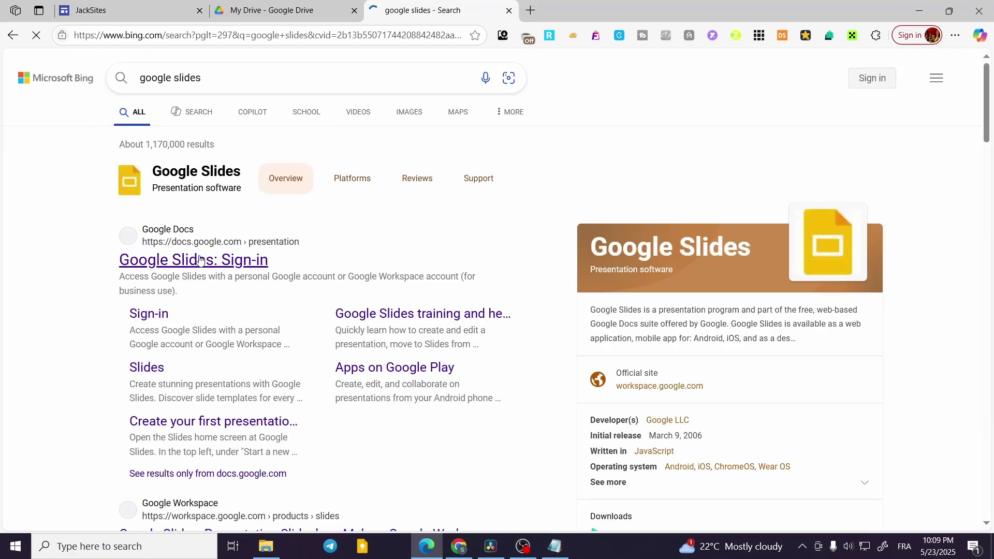
pyautogui.click(198, 261)
pyautogui.click(492, 13)
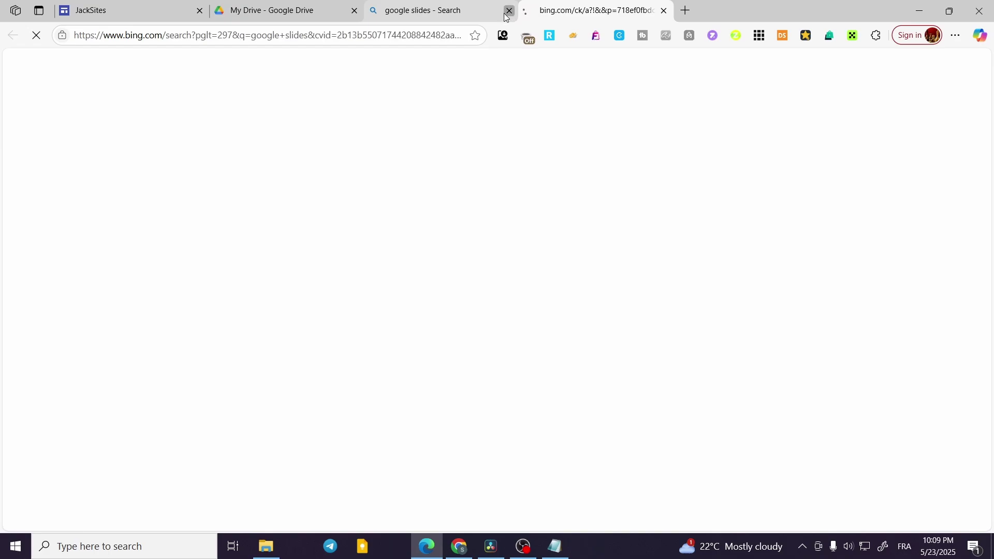
pyautogui.click(508, 11)
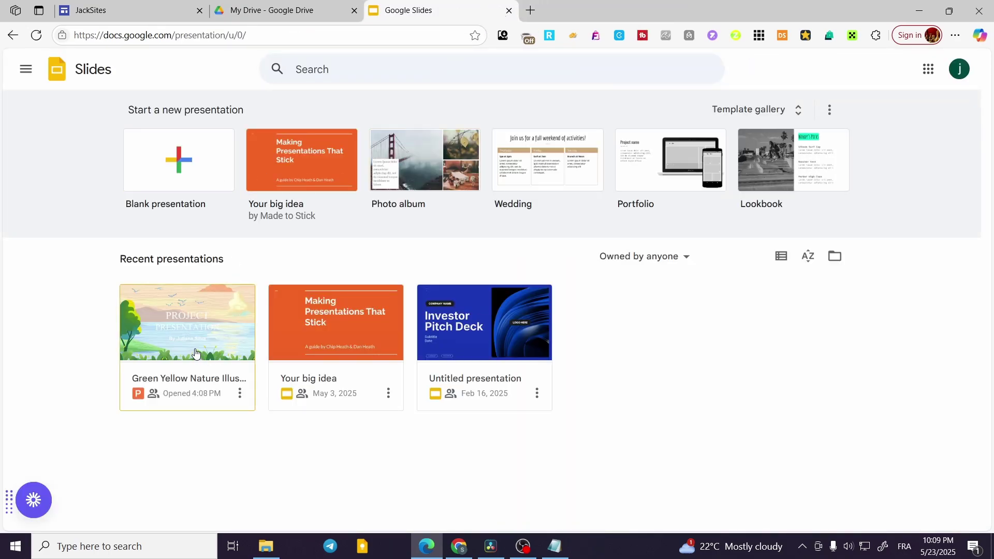
# Step: Open the Green Yellow Nature Illustration Project Presentation and dismiss the low-storage warning
pyautogui.click(195, 353)
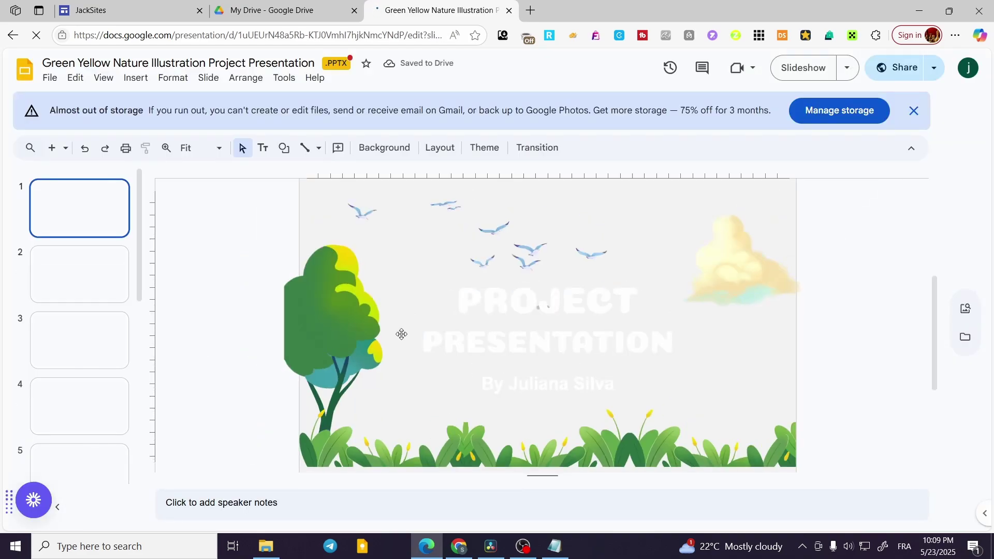
pyautogui.click(914, 112)
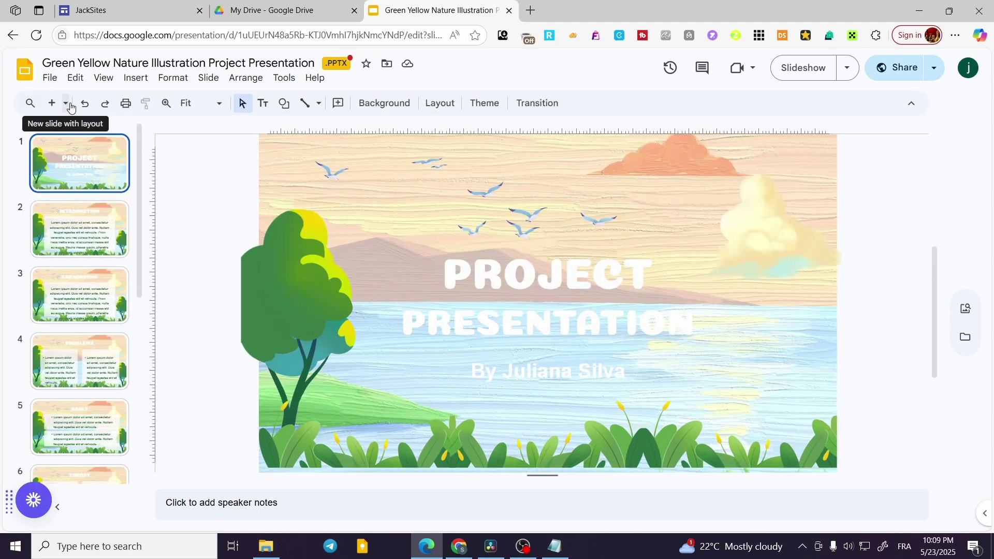
pyautogui.click(52, 79)
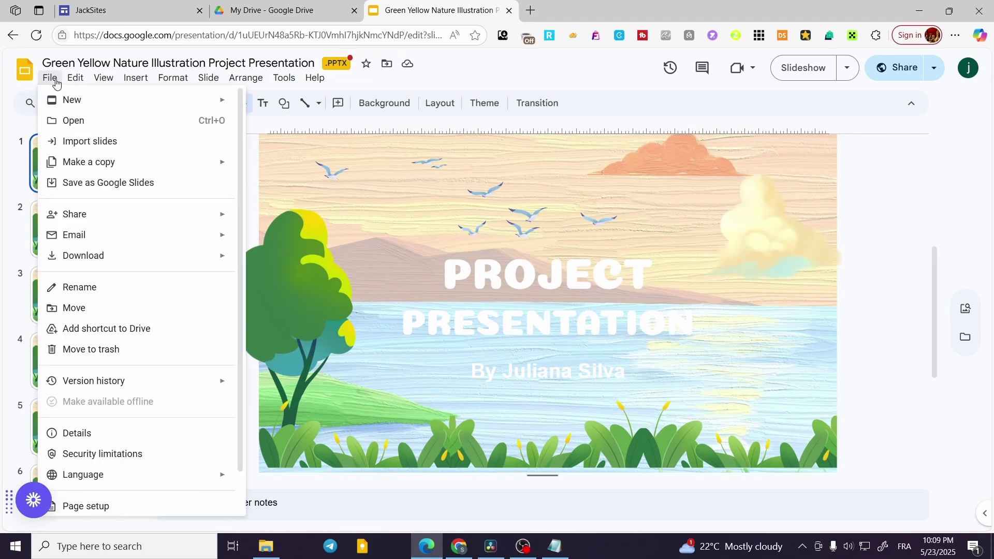
# Step: Publish the presentation to the web as a Medium (1920x1109) embed and copy the iframe code
pyautogui.moveTo(124, 222)
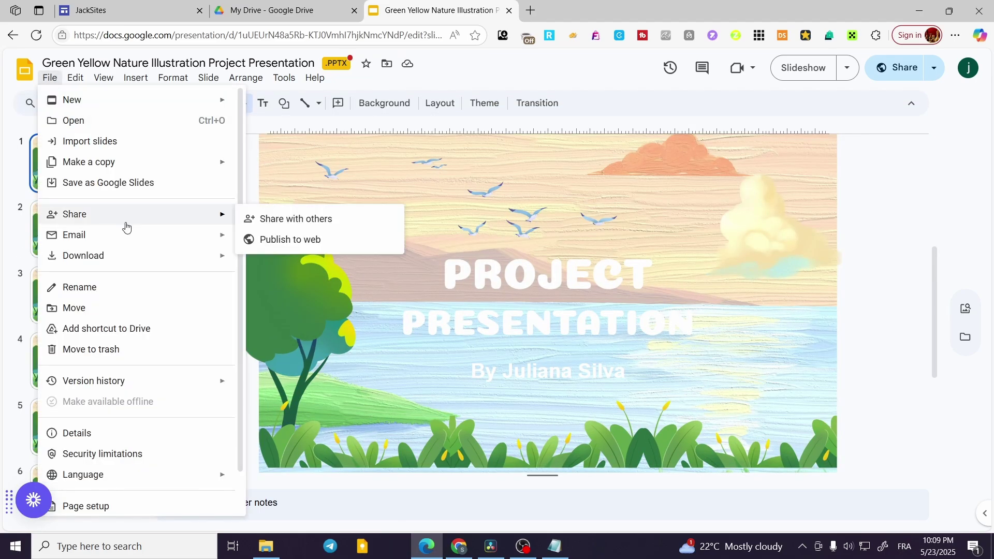
pyautogui.click(340, 244)
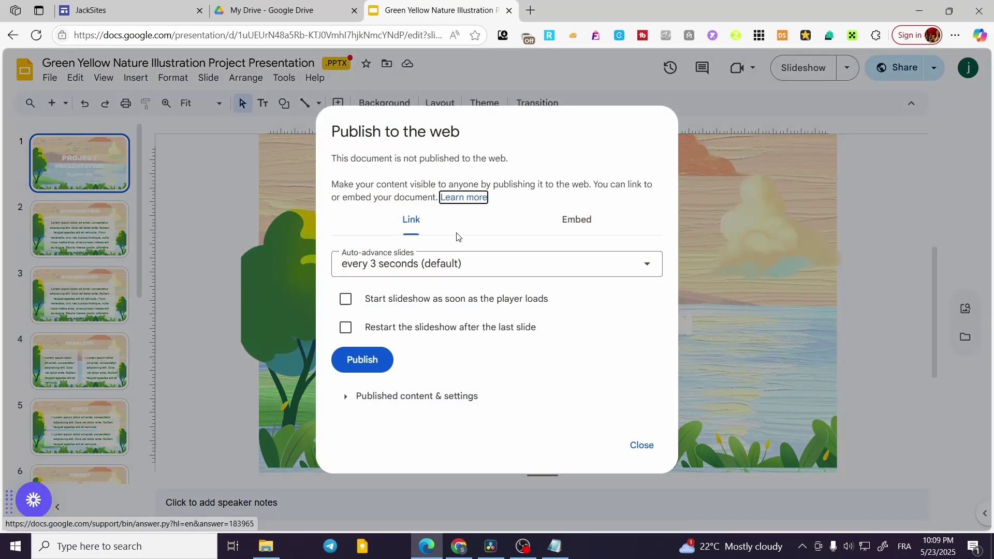
pyautogui.click(579, 221)
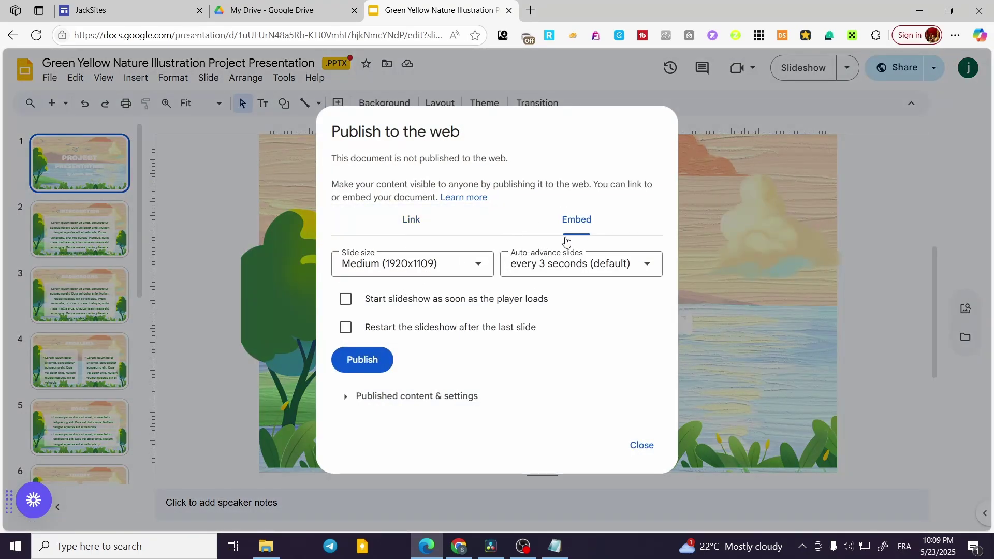
pyautogui.click(437, 272)
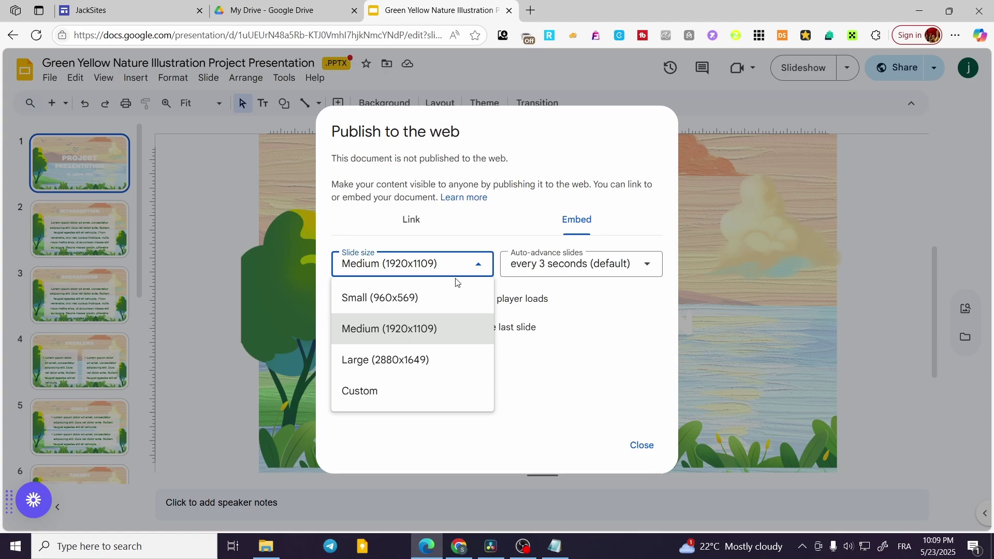
pyautogui.click(463, 333)
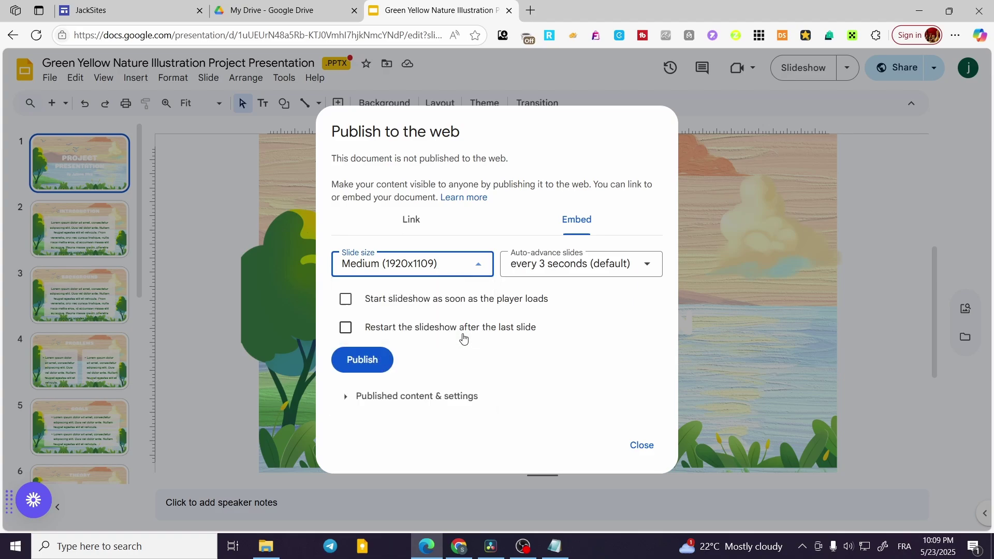
pyautogui.click(368, 361)
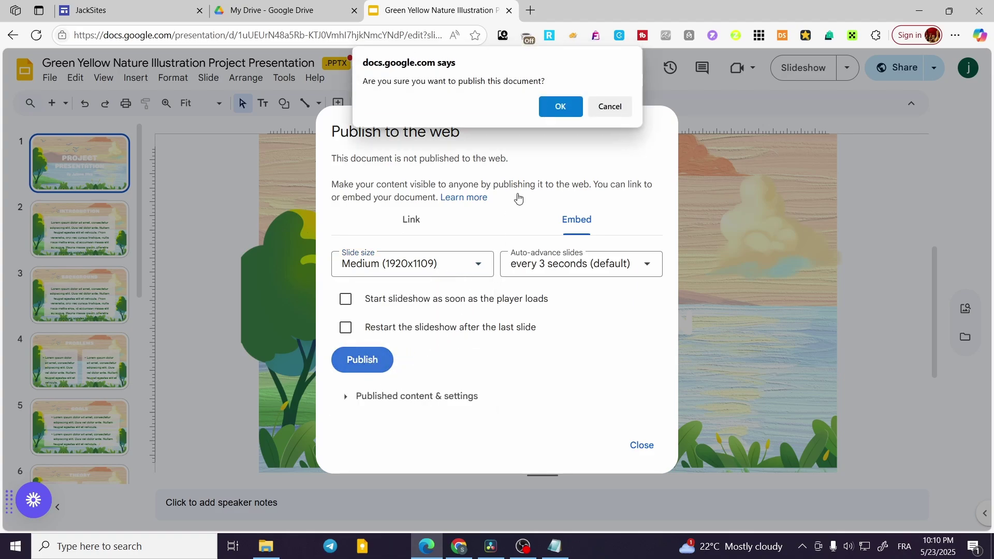
pyautogui.click(560, 107)
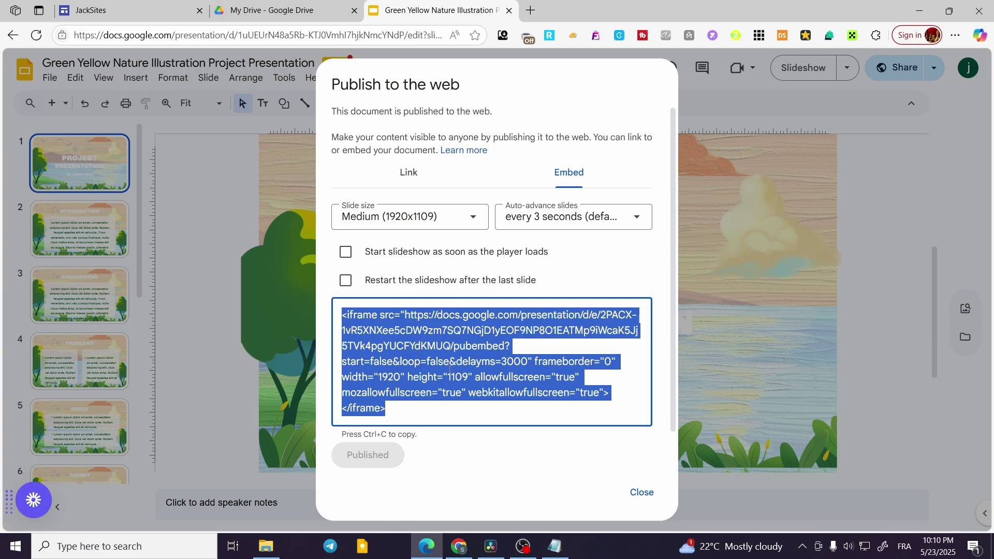
pyautogui.rightClick(449, 366)
pyautogui.click(577, 101)
# Step: Delete the old Drive viewer embed from the JackSites page
pyautogui.click(246, 7)
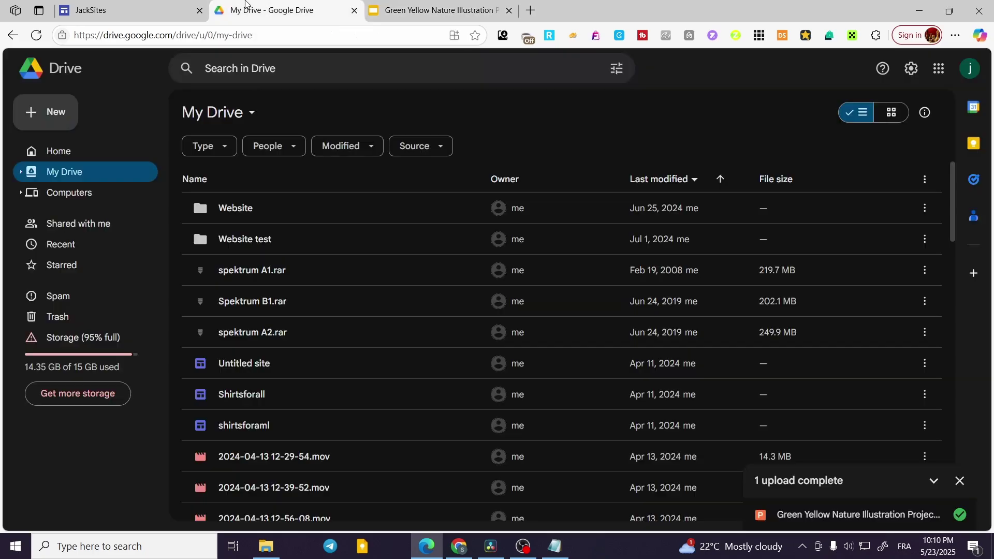
pyautogui.click(126, 7)
pyautogui.press('Delete')
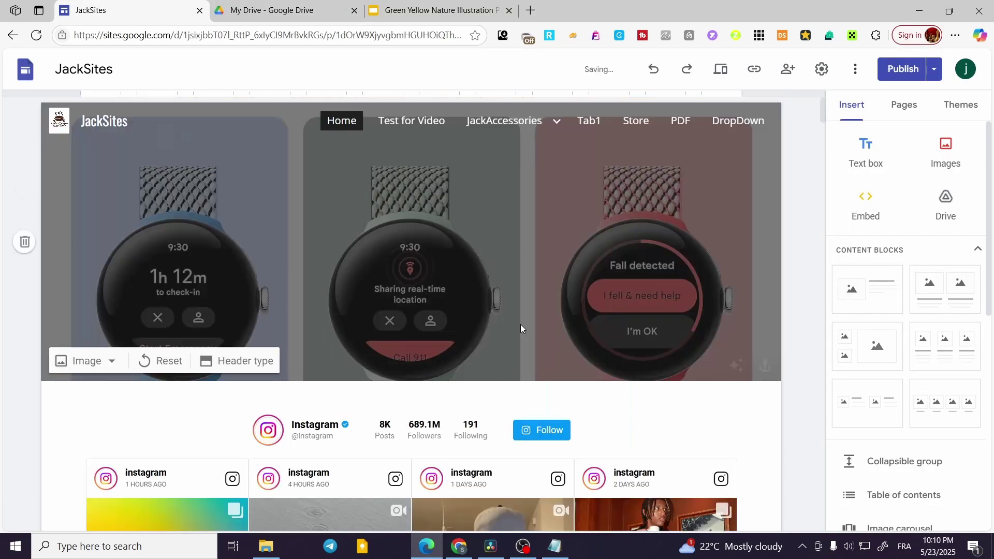
# Step: Insert a new embed from the pasted Slides iframe code above the Instagram feed
pyautogui.scroll(-4, 588, 350)
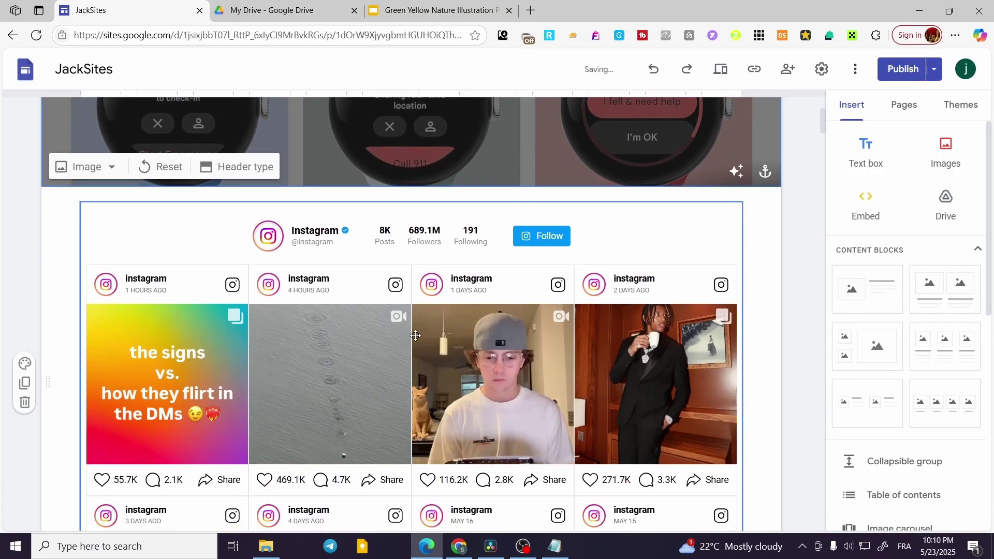
pyautogui.click(869, 207)
pyautogui.click(399, 233)
pyautogui.hotkey('ctrl', 'v')
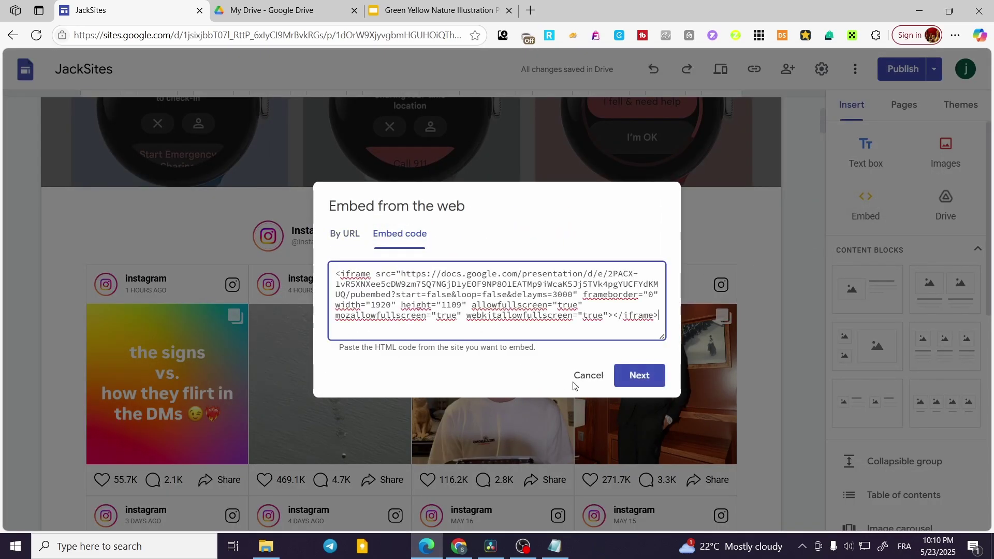
pyautogui.click(639, 375)
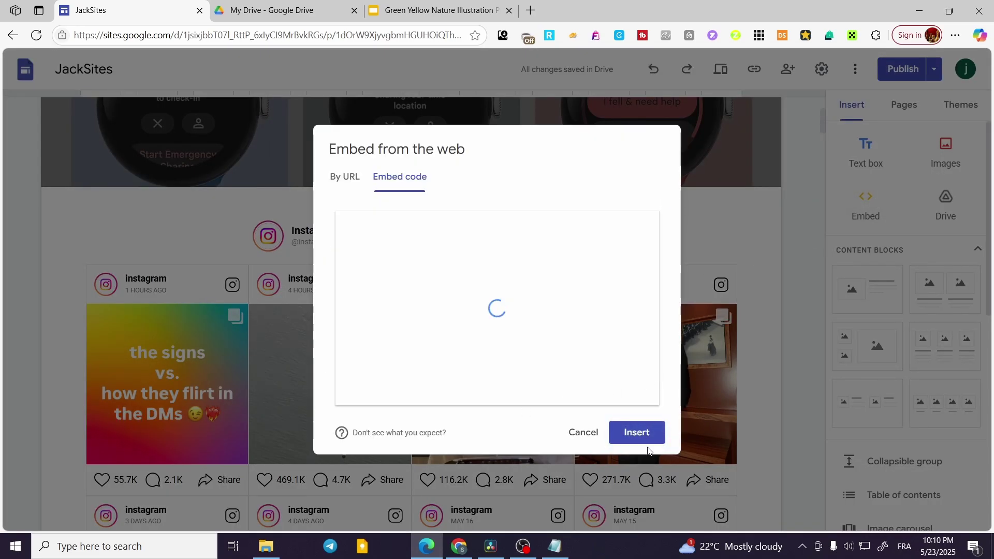
pyautogui.click(644, 433)
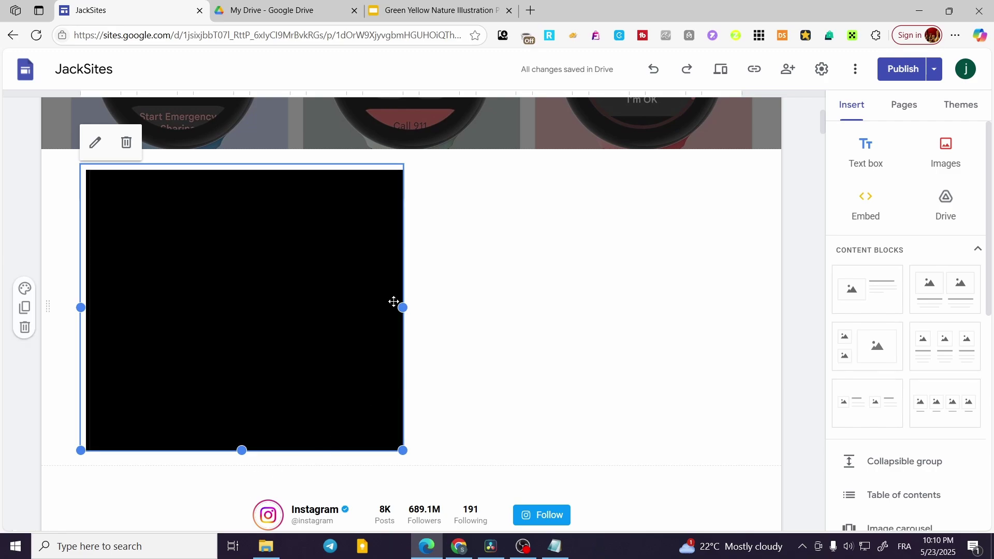
# Step: Widen the slideshow embed to the page edge and make it taller
pyautogui.moveTo(403, 308); pyautogui.dragTo(756, 324)
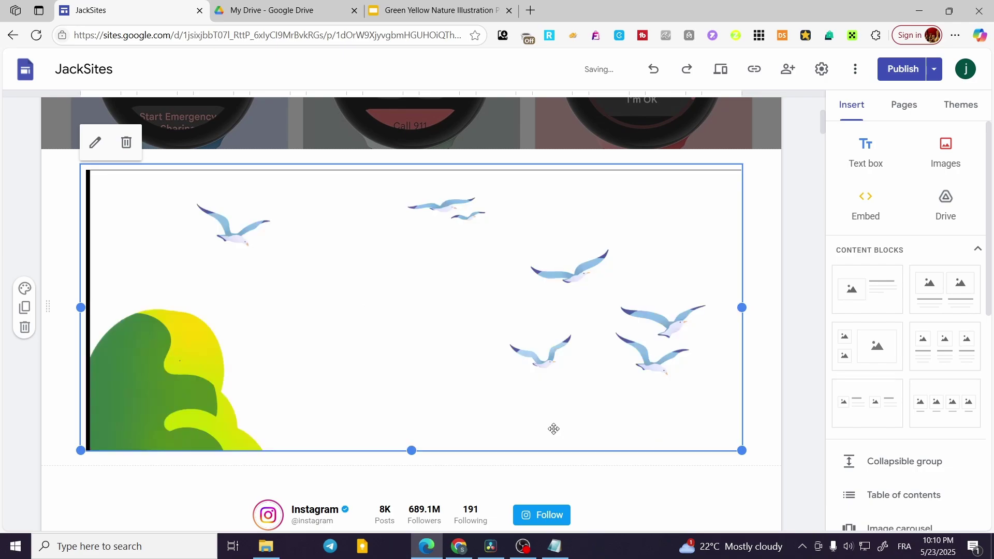
pyautogui.scroll(-3, 444, 440)
pyautogui.moveTo(411, 321); pyautogui.dragTo(421, 345)
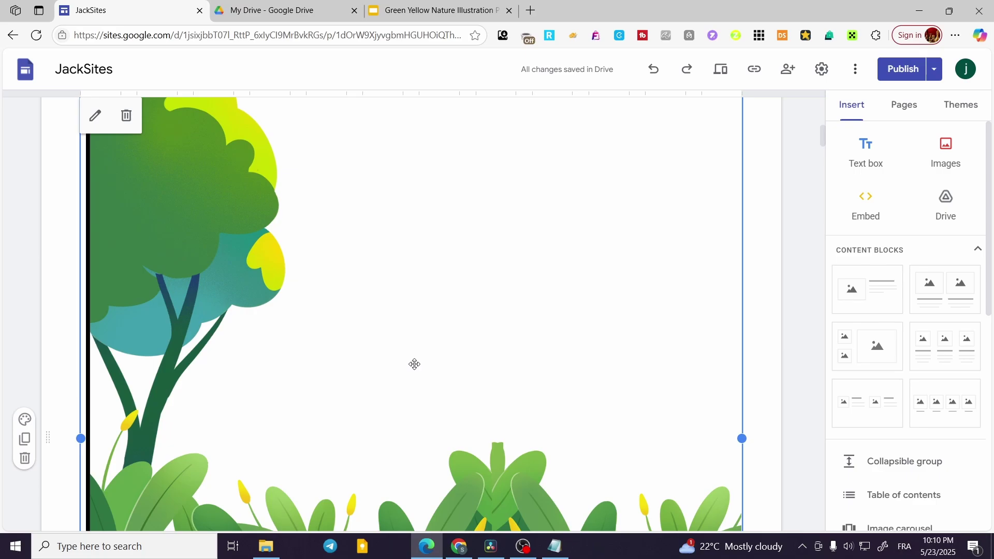
pyautogui.scroll(10, 413, 364)
# Step: Close the Google Slides and My Drive browser tabs, leaving only JackSites
pyautogui.click(483, 3)
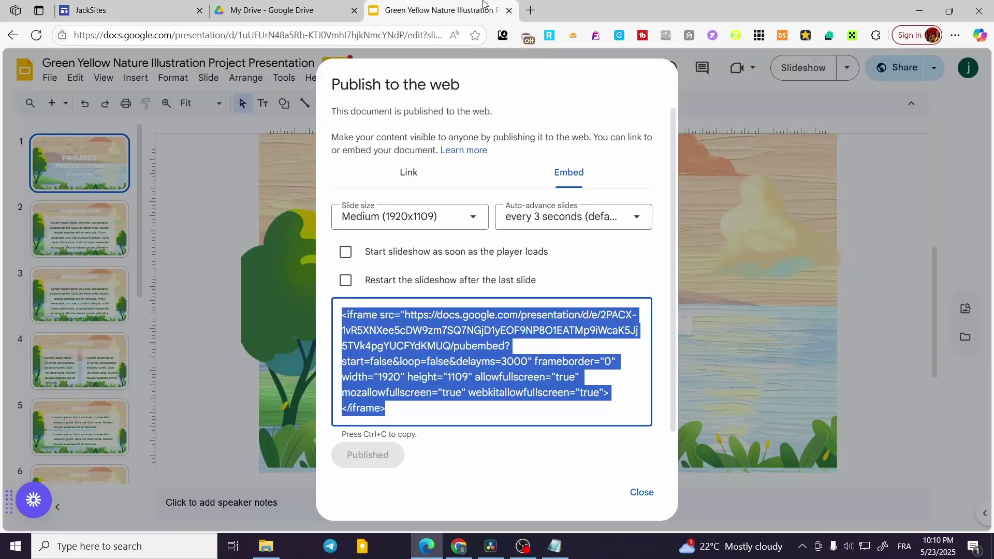
pyautogui.click(510, 11)
pyautogui.click(353, 12)
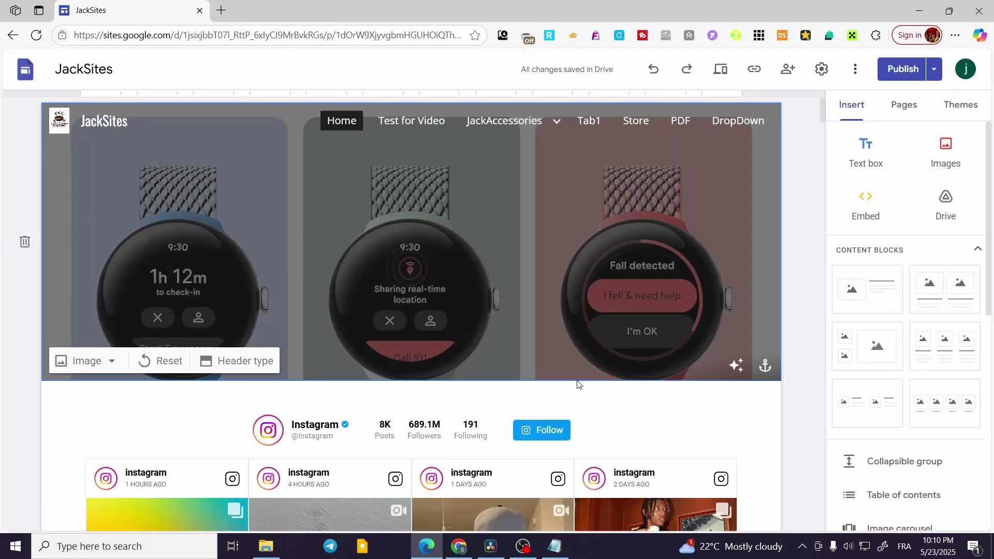